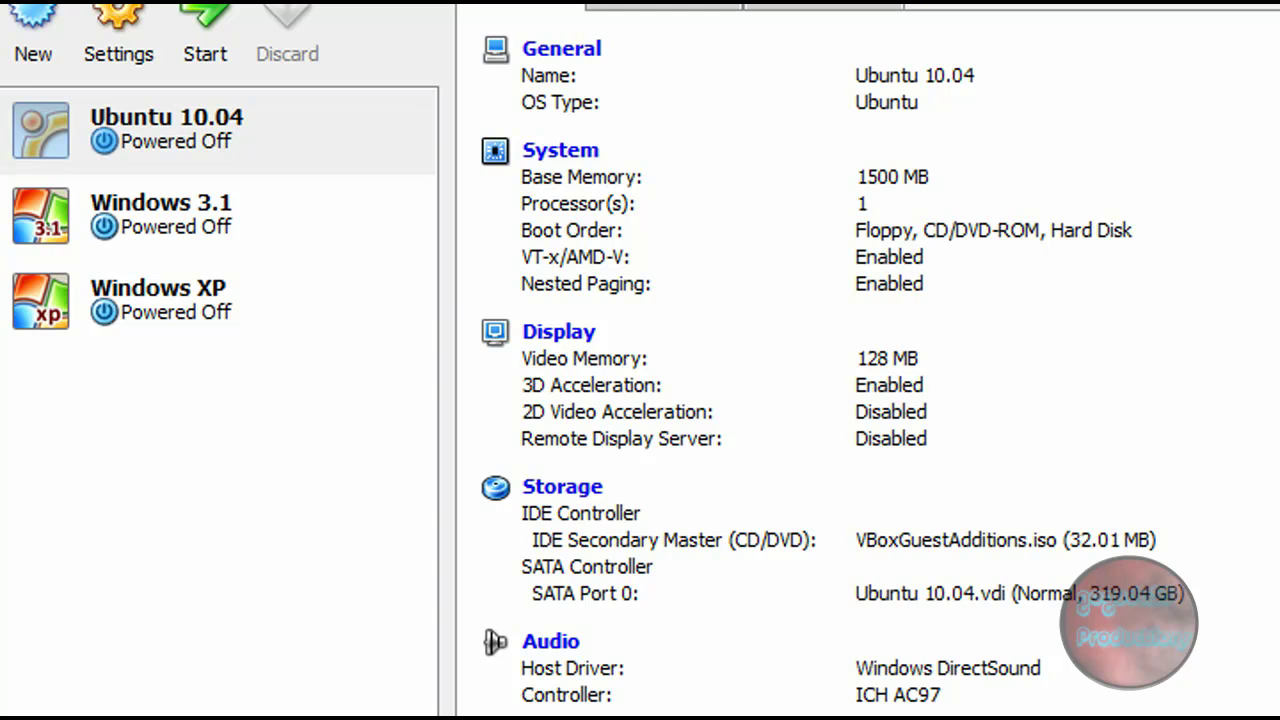
Step: Start the virtual machine and use host drive D: as its CD/DVD device
left_click(203, 32)
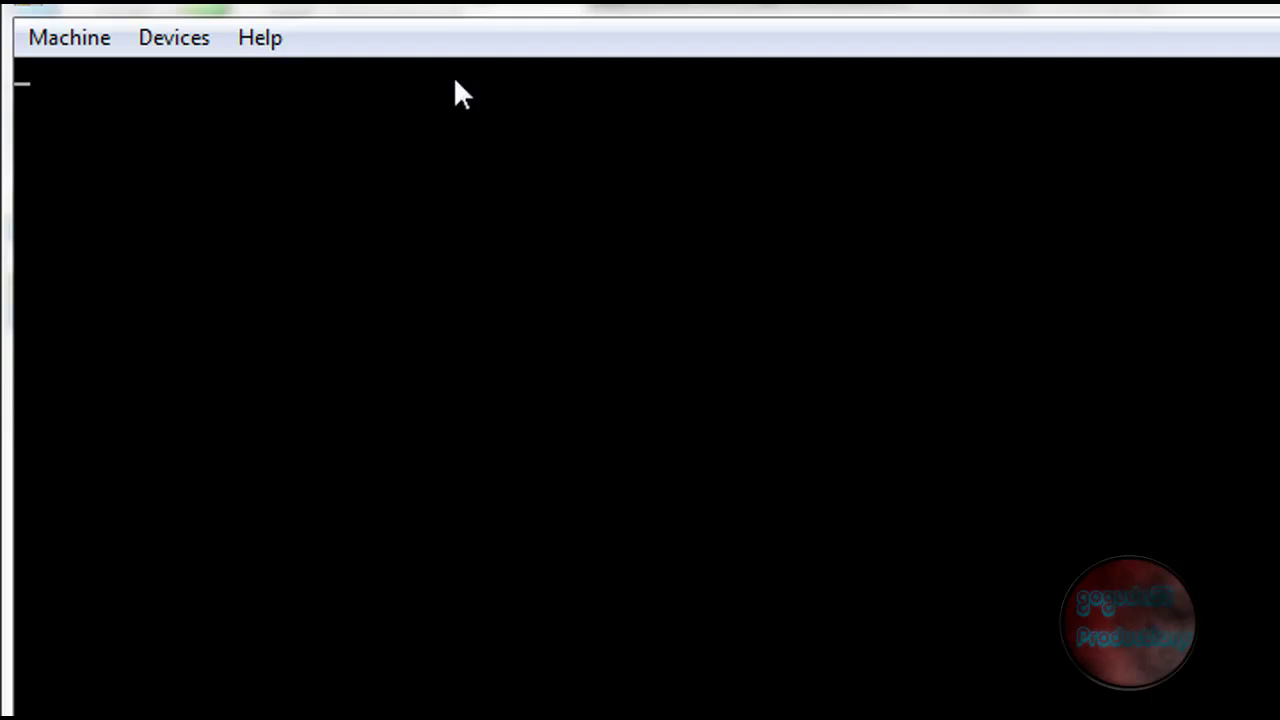
left_click(68, 48)
mouse_move(163, 45)
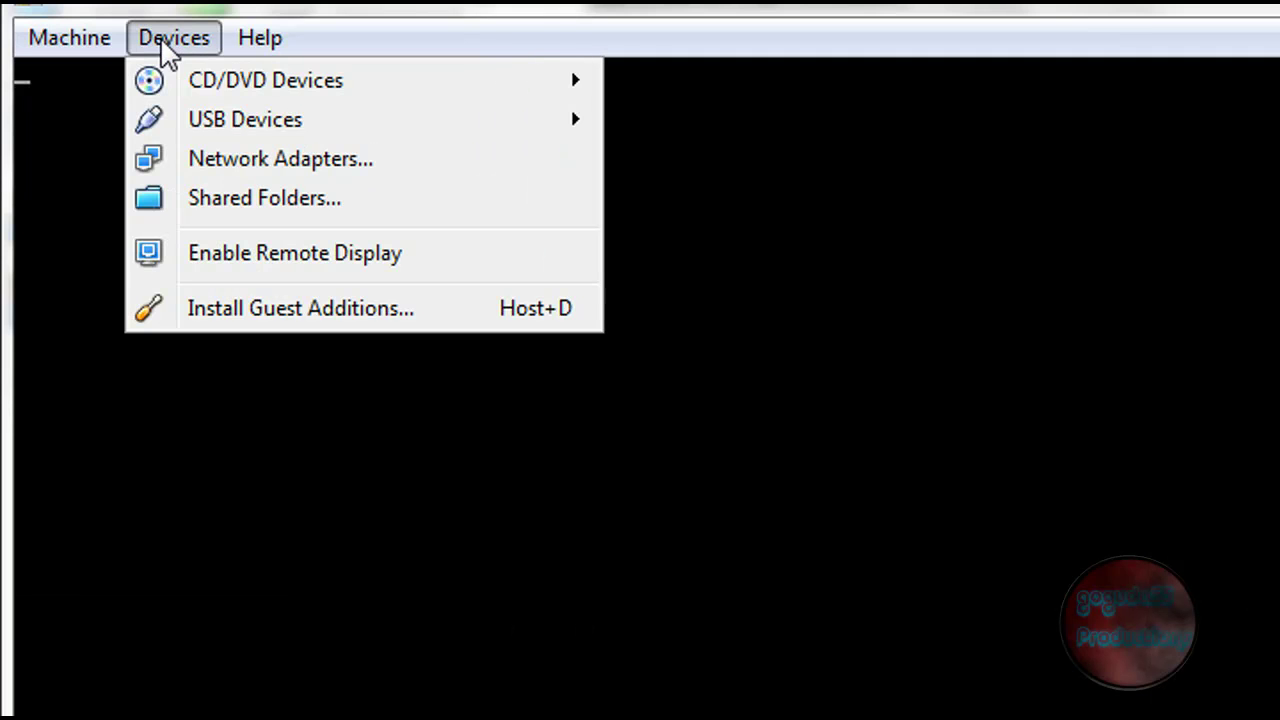
mouse_move(180, 88)
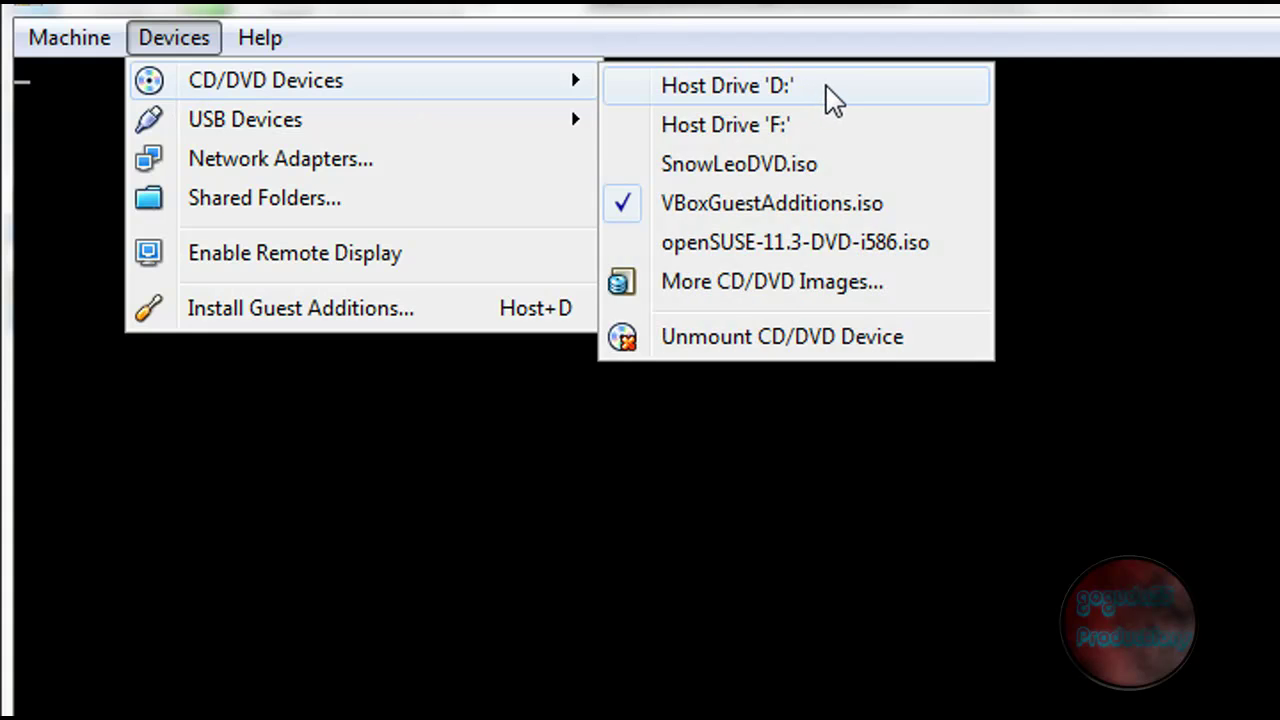
left_click(826, 90)
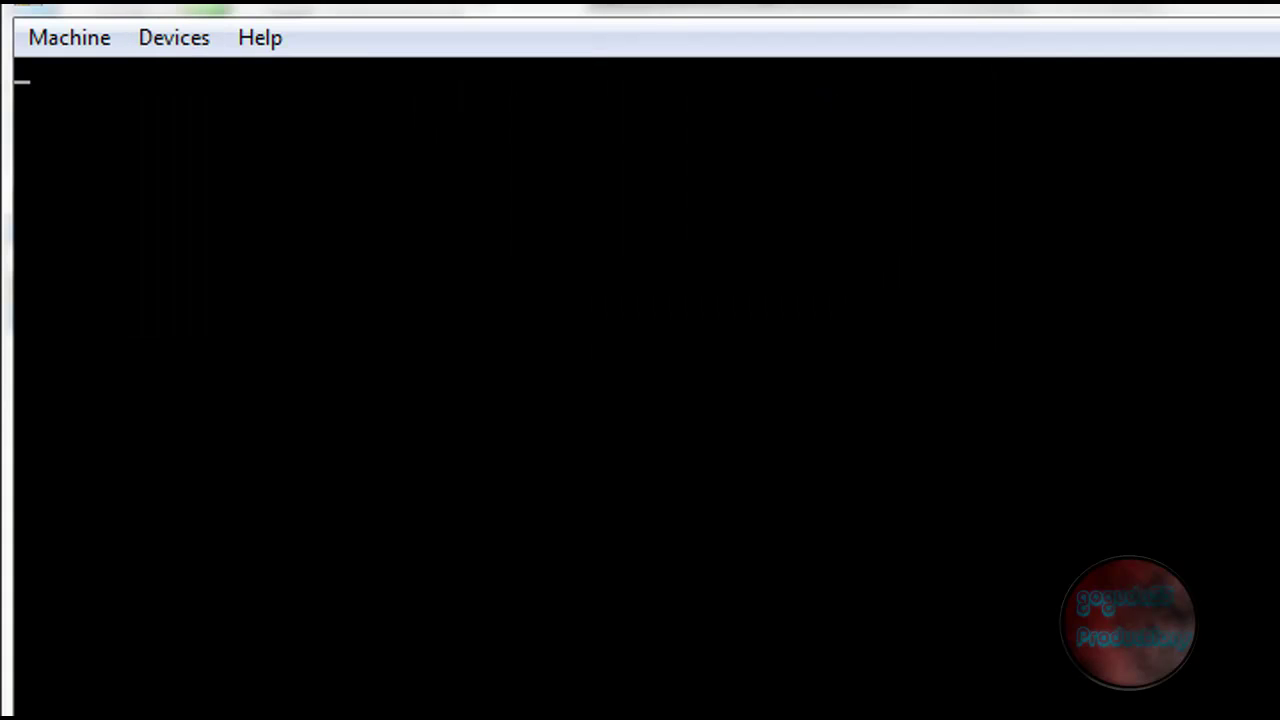
Step: Reset the virtual machine so it boots into Windows XP Setup
left_click(85, 37)
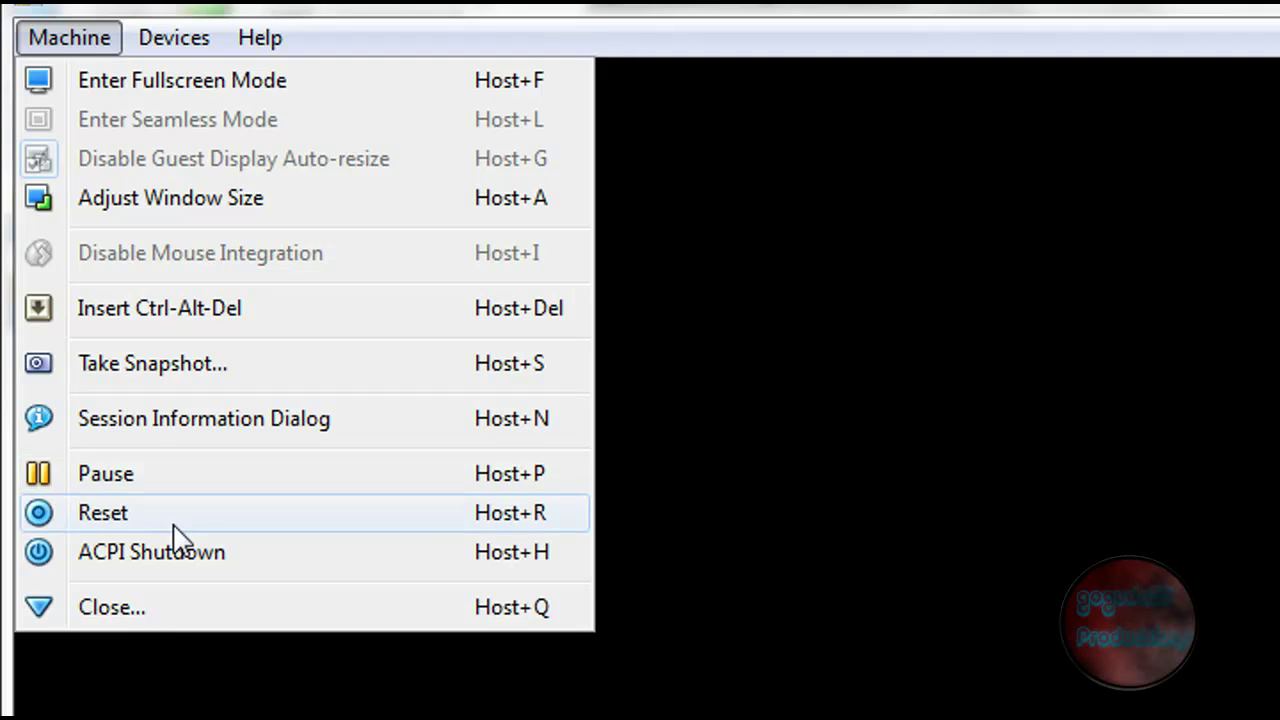
key("Escape")
left_click(576, 526)
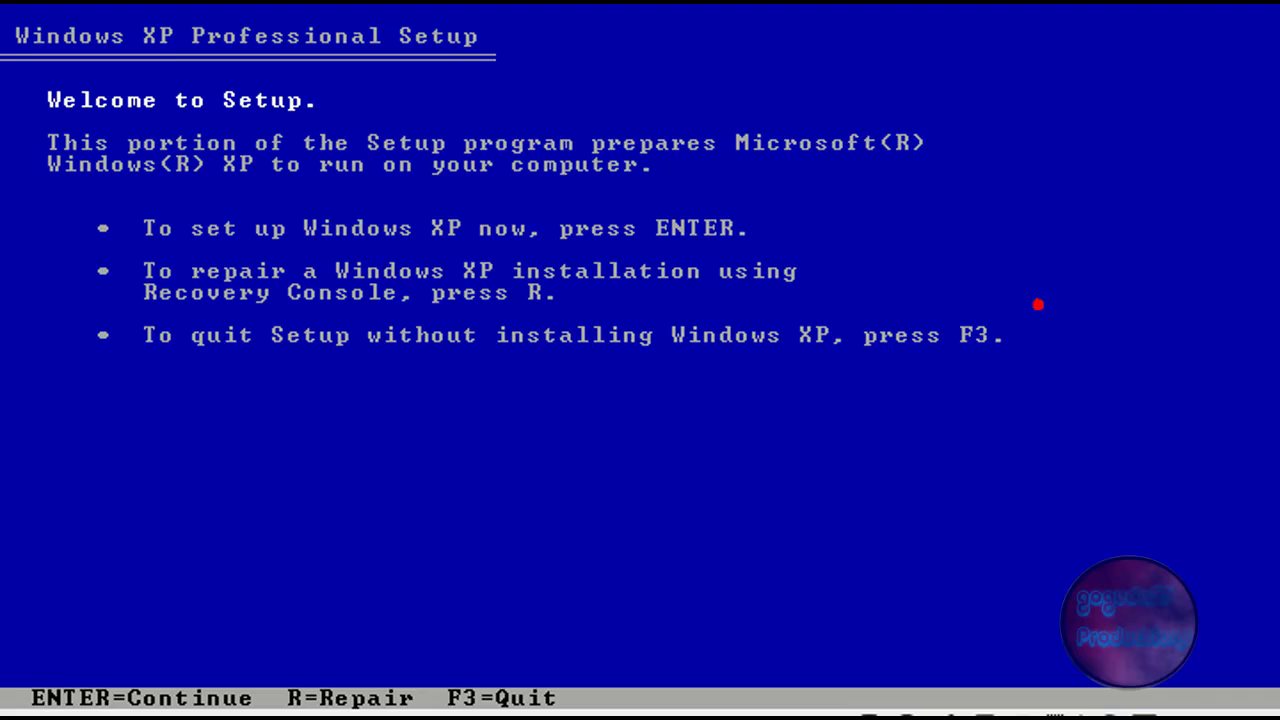
Step: Begin the Windows XP installation and accept the licence agreement with F8
key("Return")
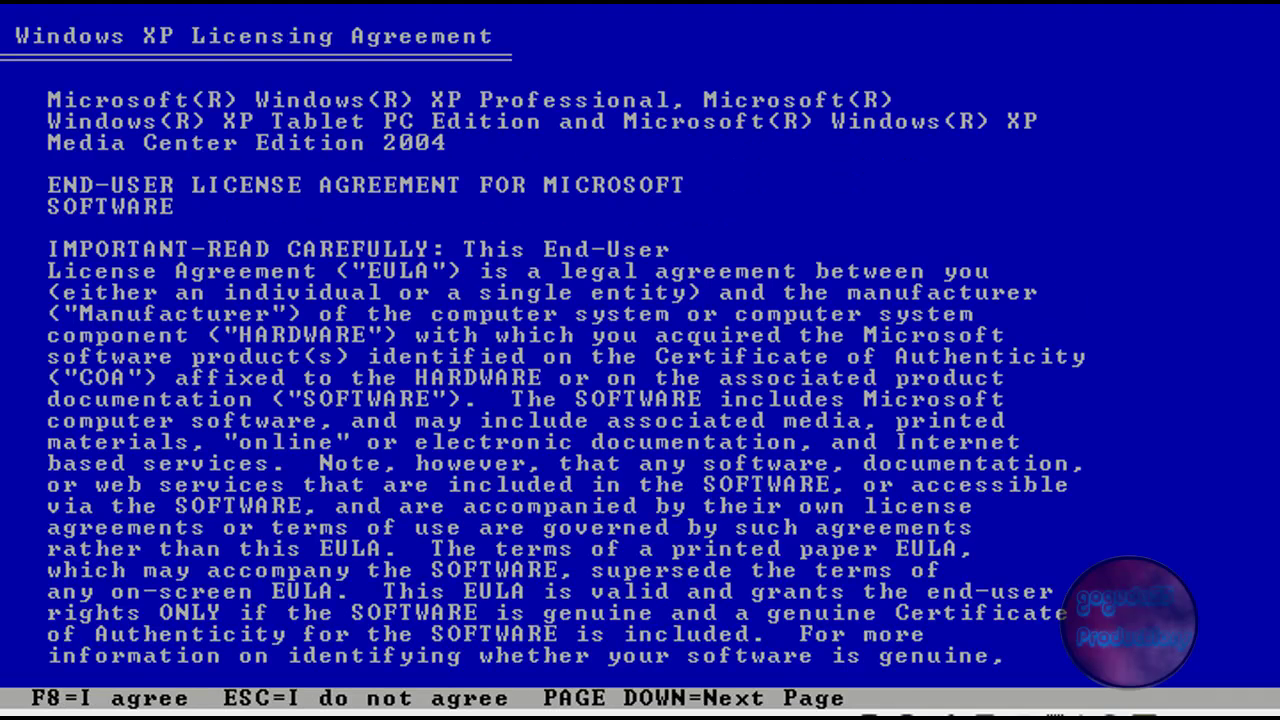
key("F8")
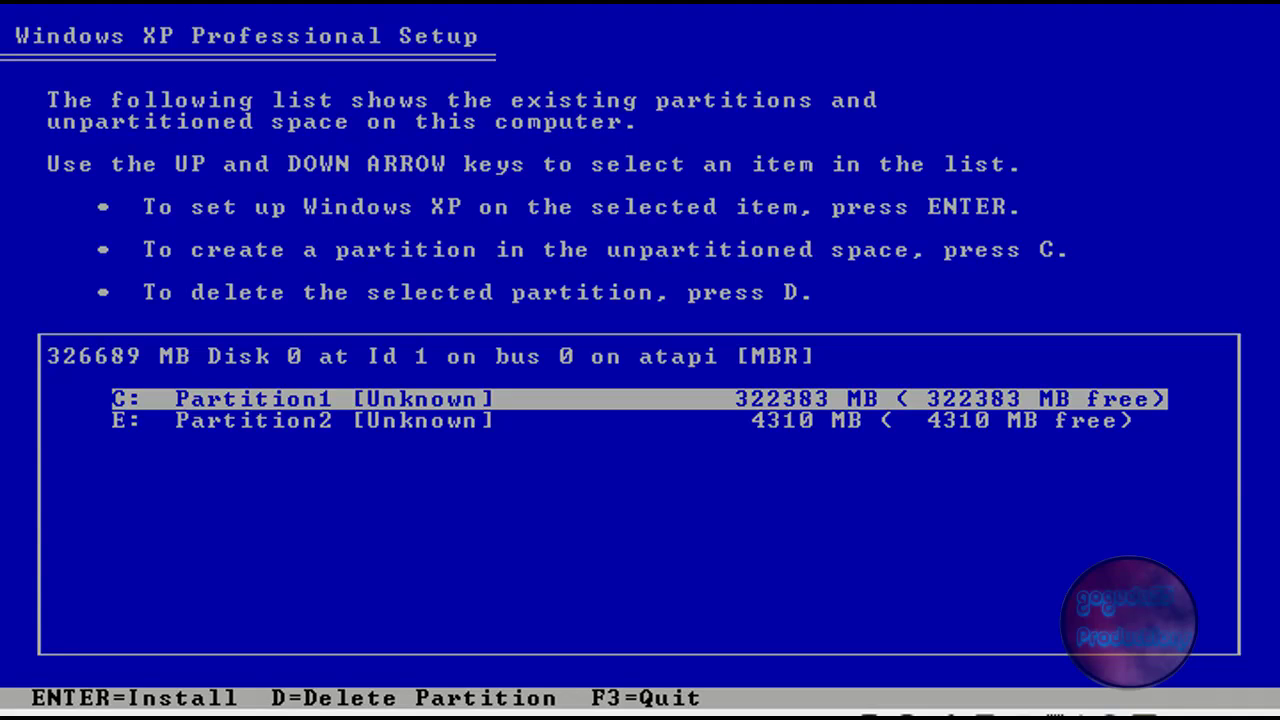
Step: Delete the C: Partition1 system partition, confirming past the warning
key("Down")
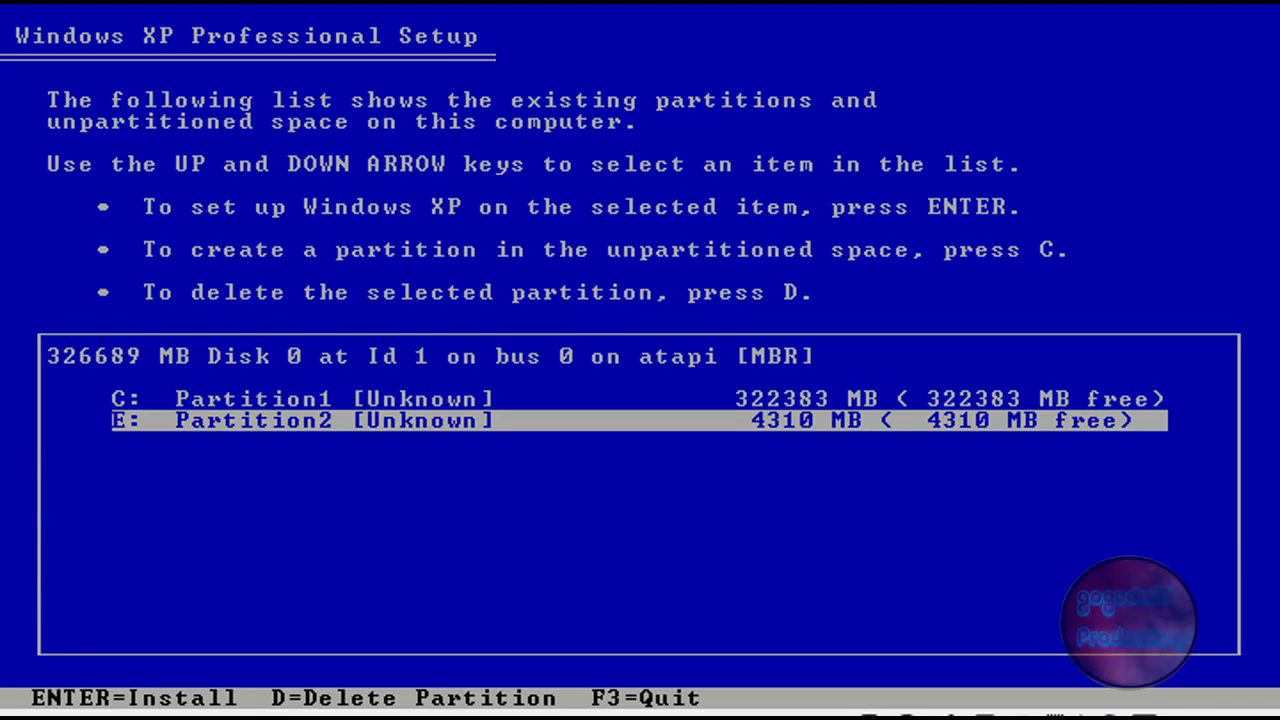
key("Up")
key("Down")
key("Up")
key("Down")
key("Up")
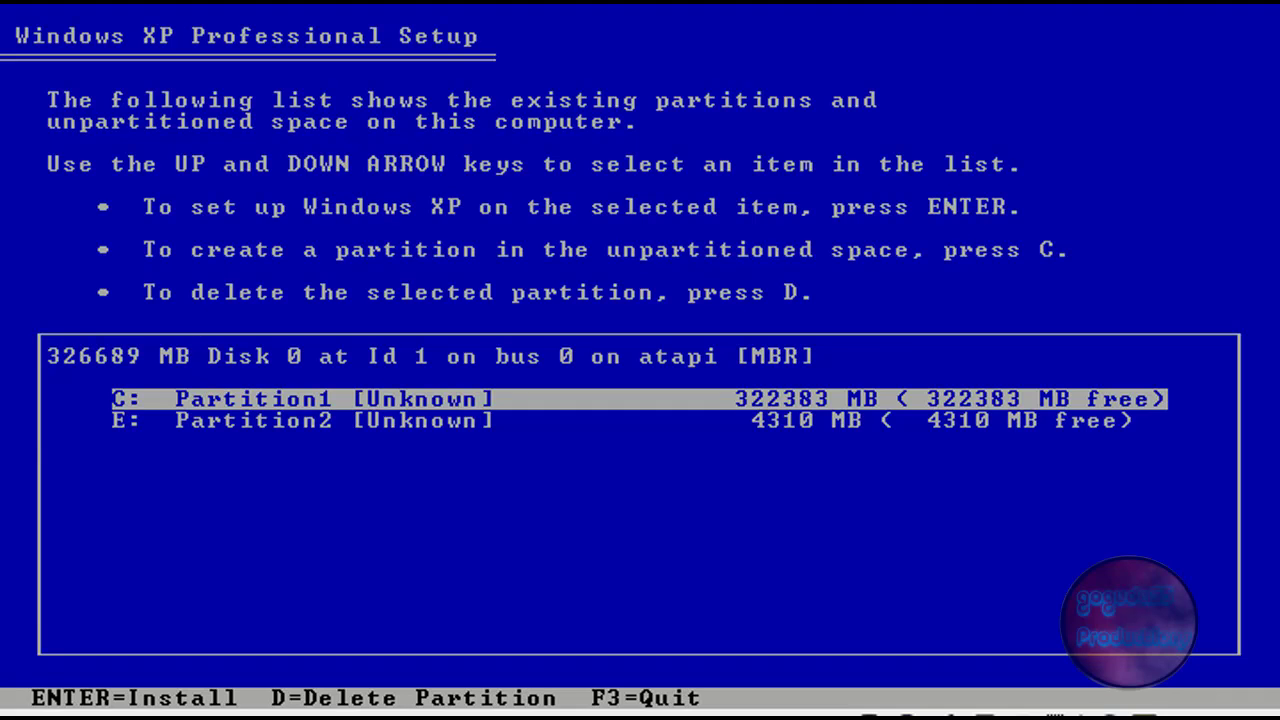
key("d")
key("Return")
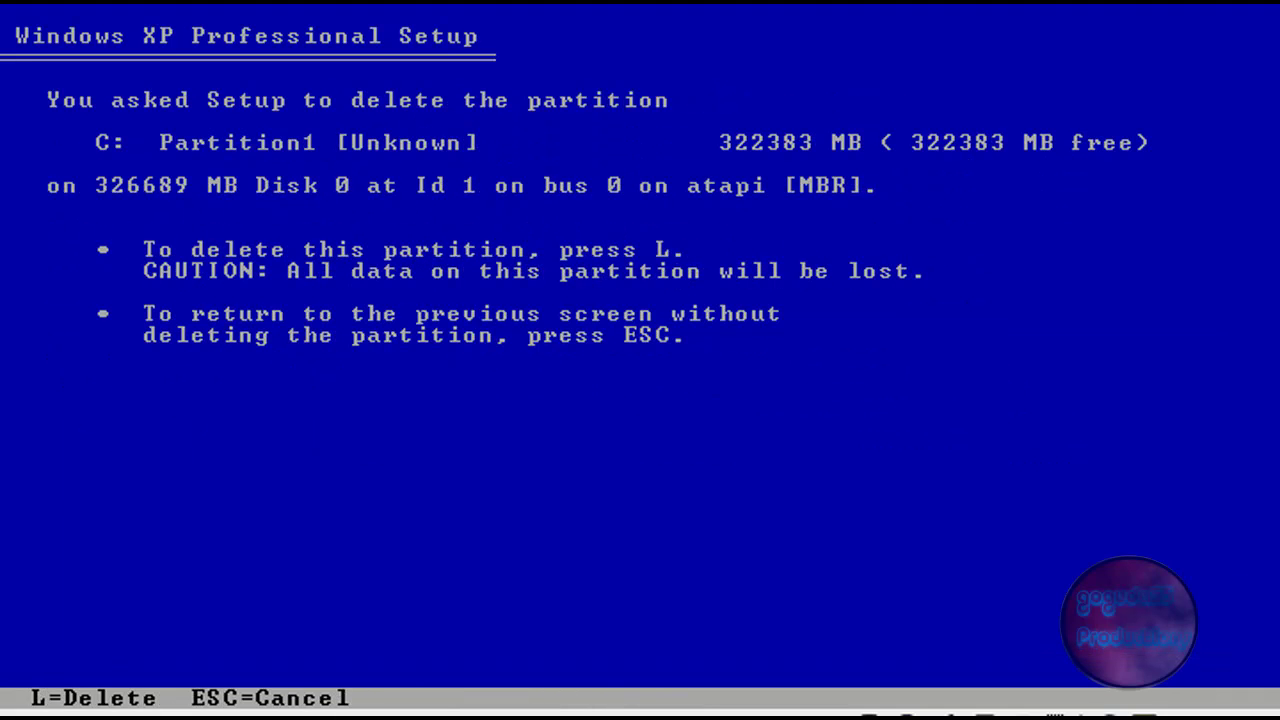
key("l")
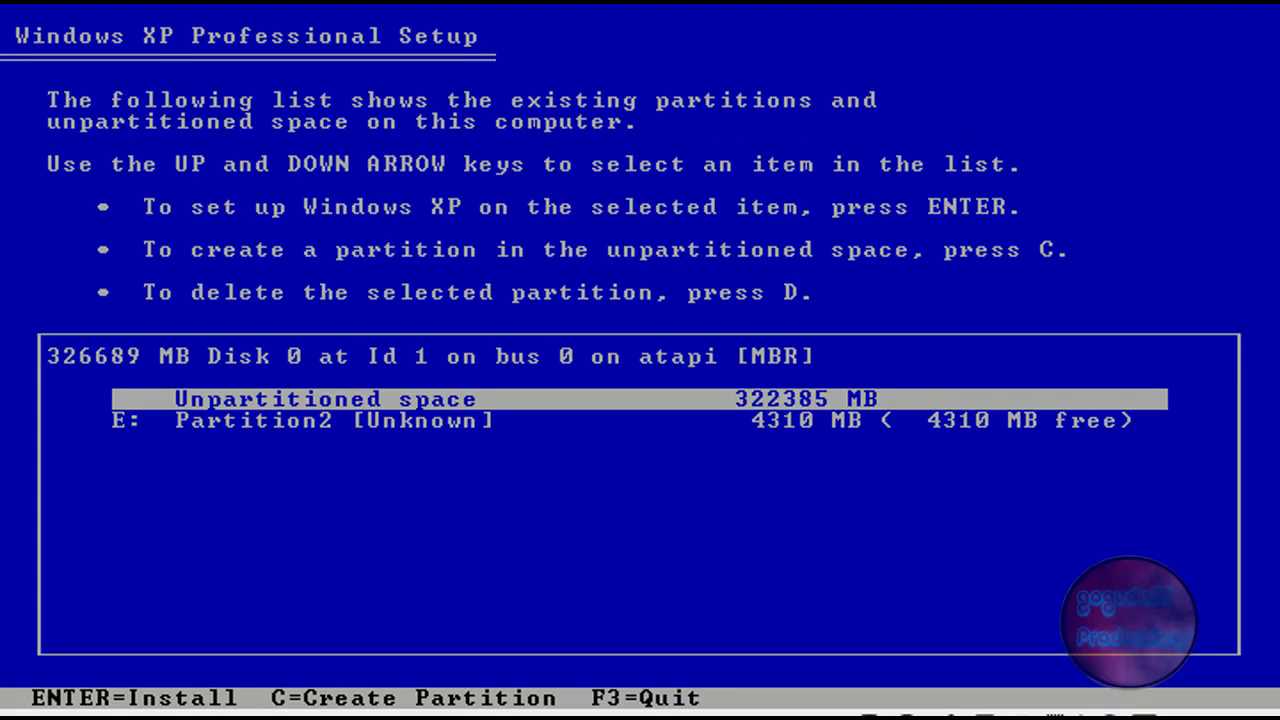
Step: Delete E: Partition2 so the whole 326689 MB disk is unpartitioned
key("Down")
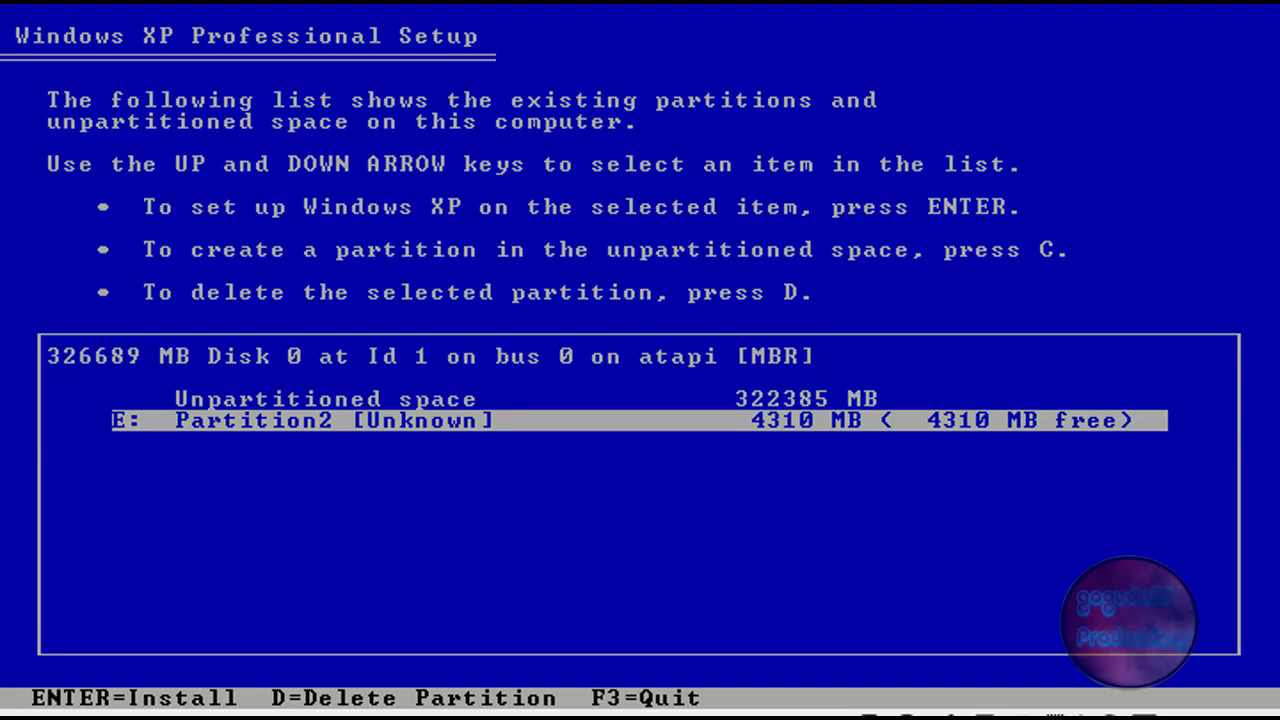
key("Up")
key("Down")
key("d")
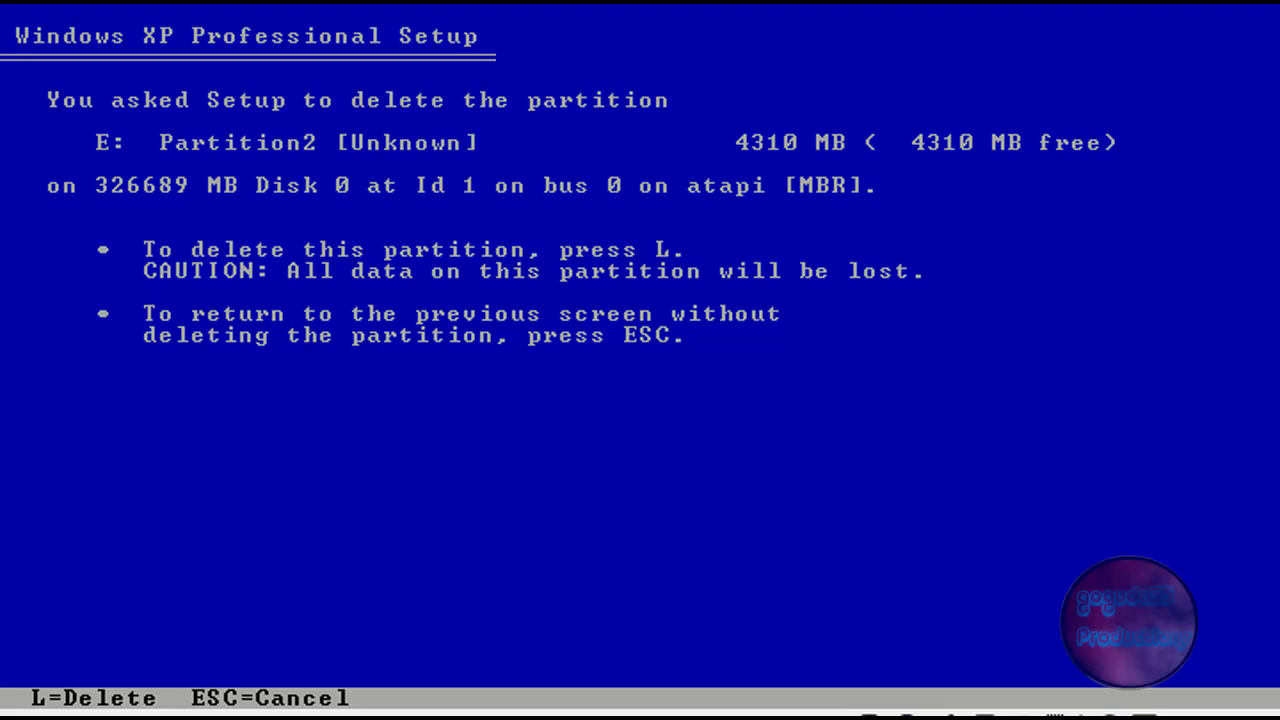
key("l")
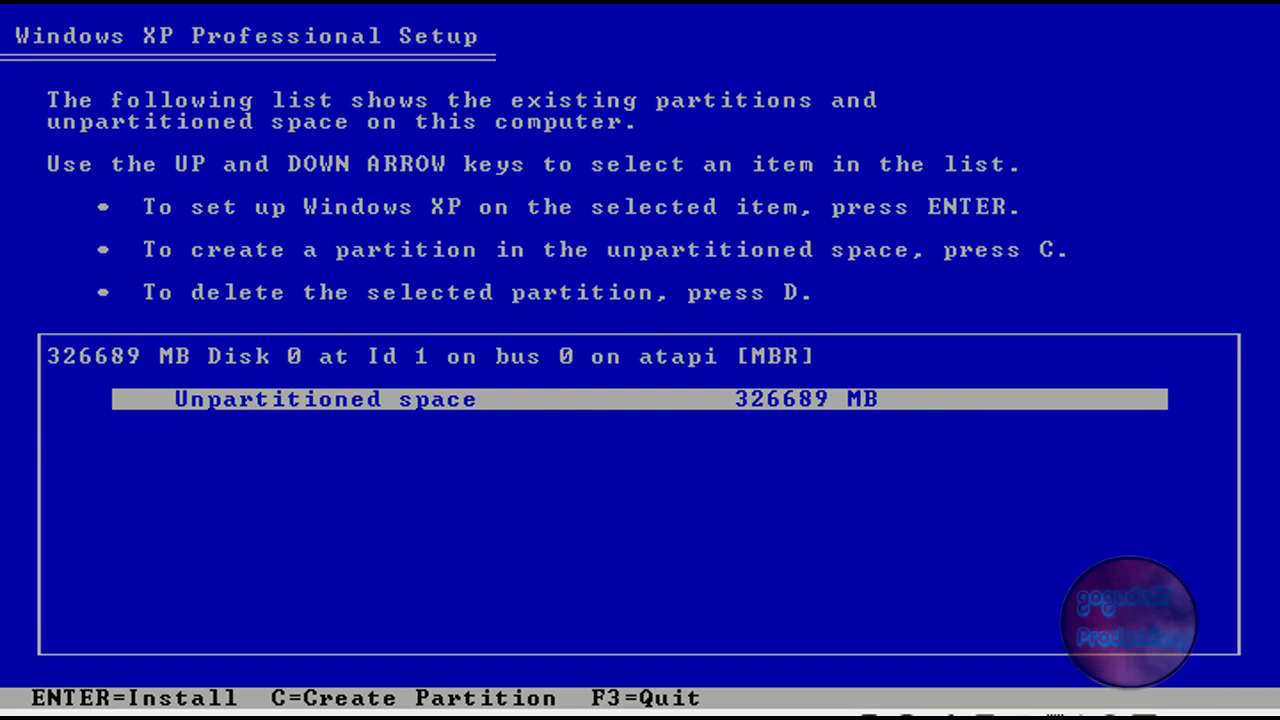
Step: Create a partition on the unpartitioned space and quick-format it as NTFS
key("Return")
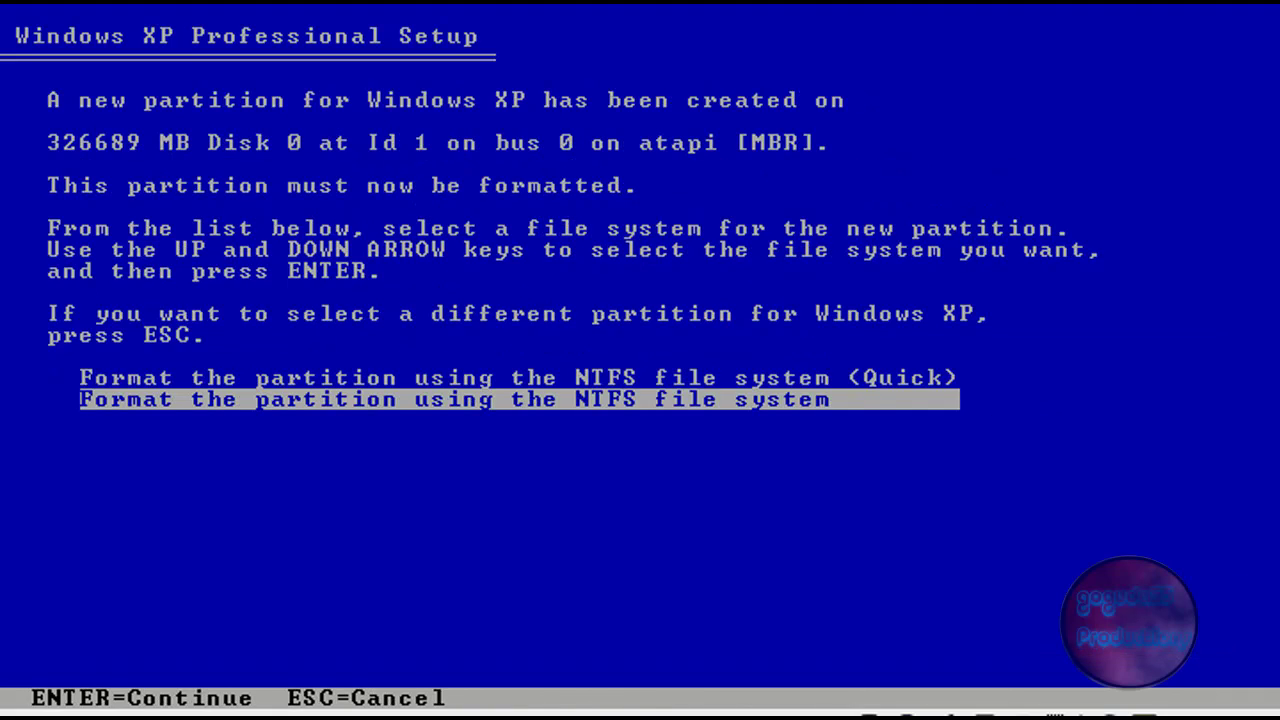
key("Up")
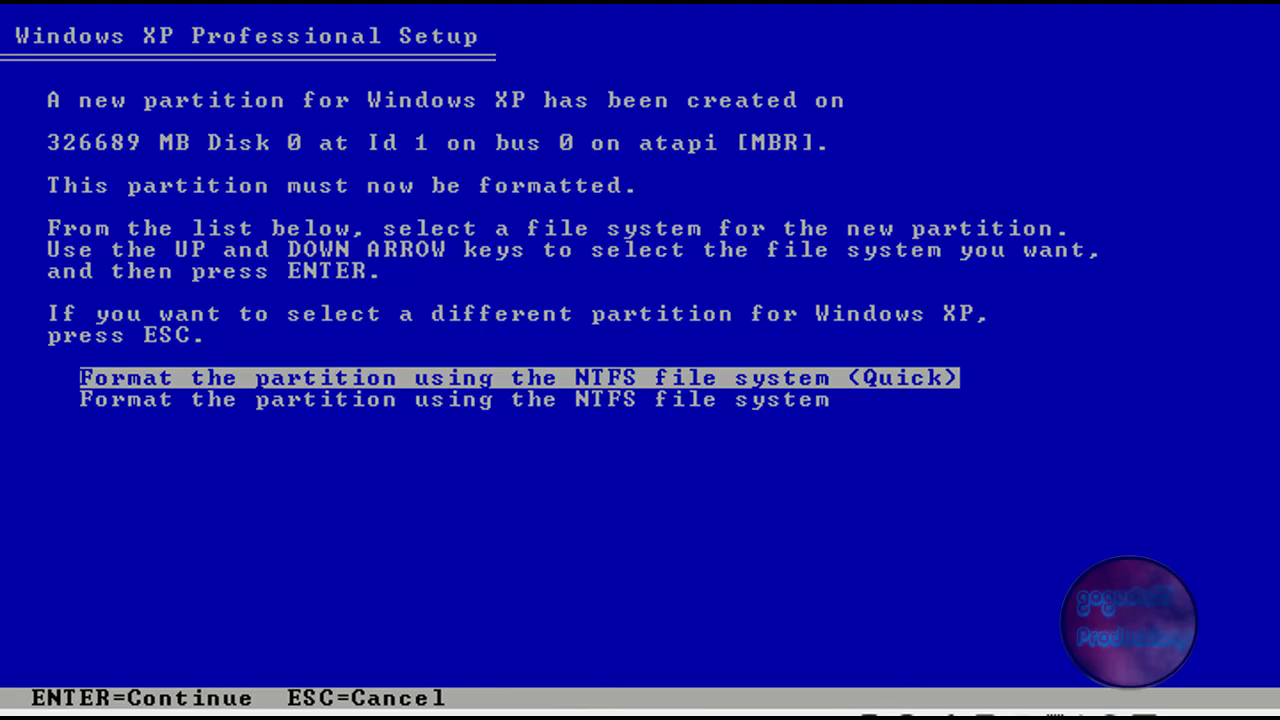
key("Return")
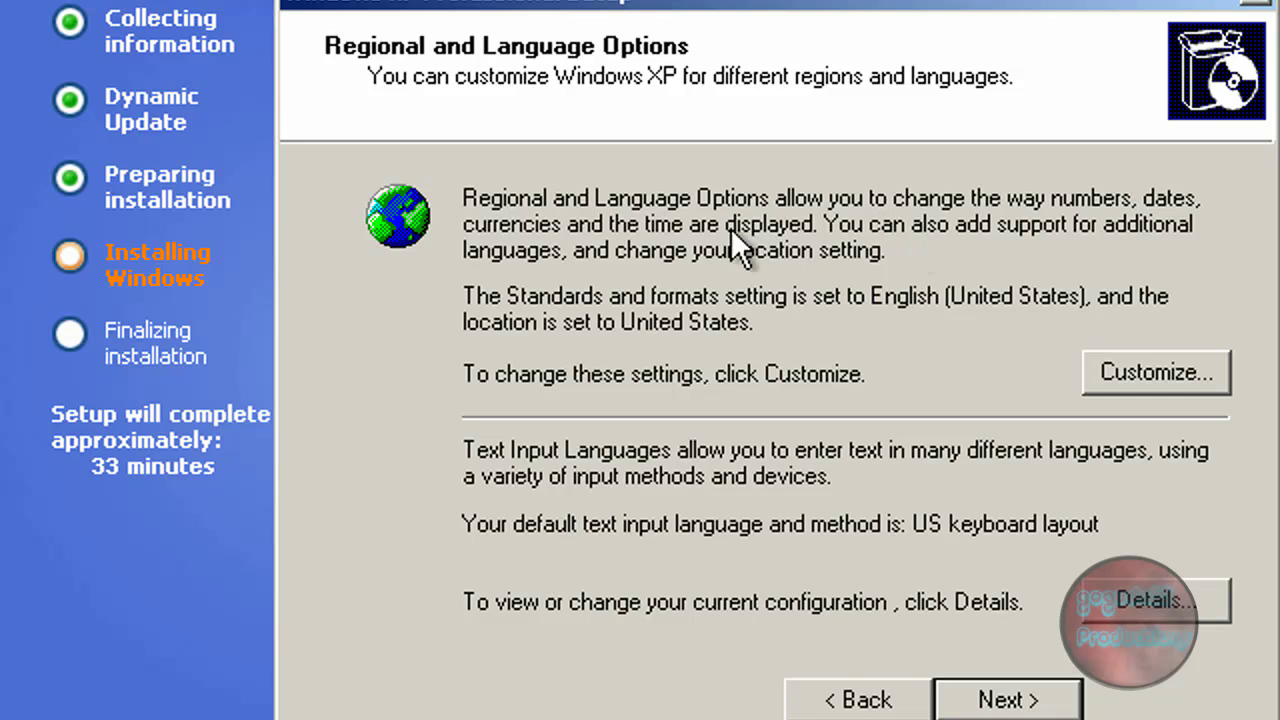
Step: Review the regional format settings, leaving English (United States) unchanged
left_click(1115, 389)
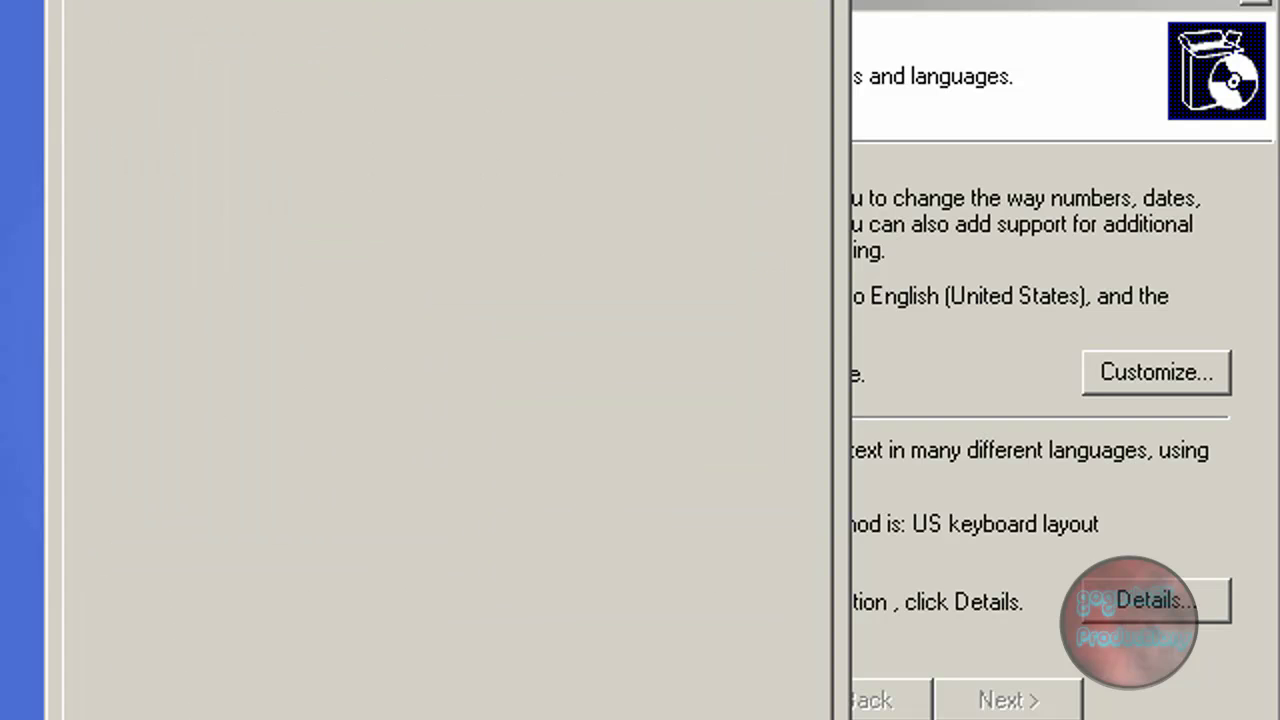
key("ctrl+shift+Tab")
key("ctrl+Tab")
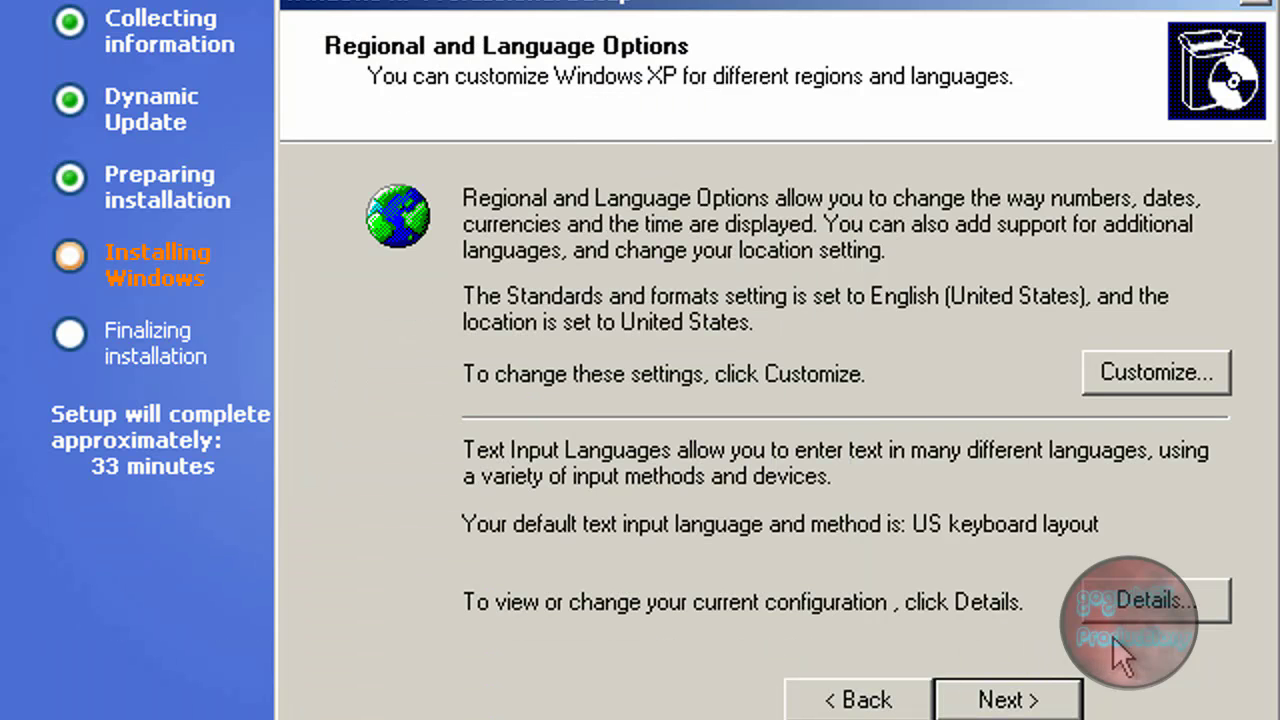
Step: Review the text input language details, keep the US keyboard, and continue
left_click(1105, 614)
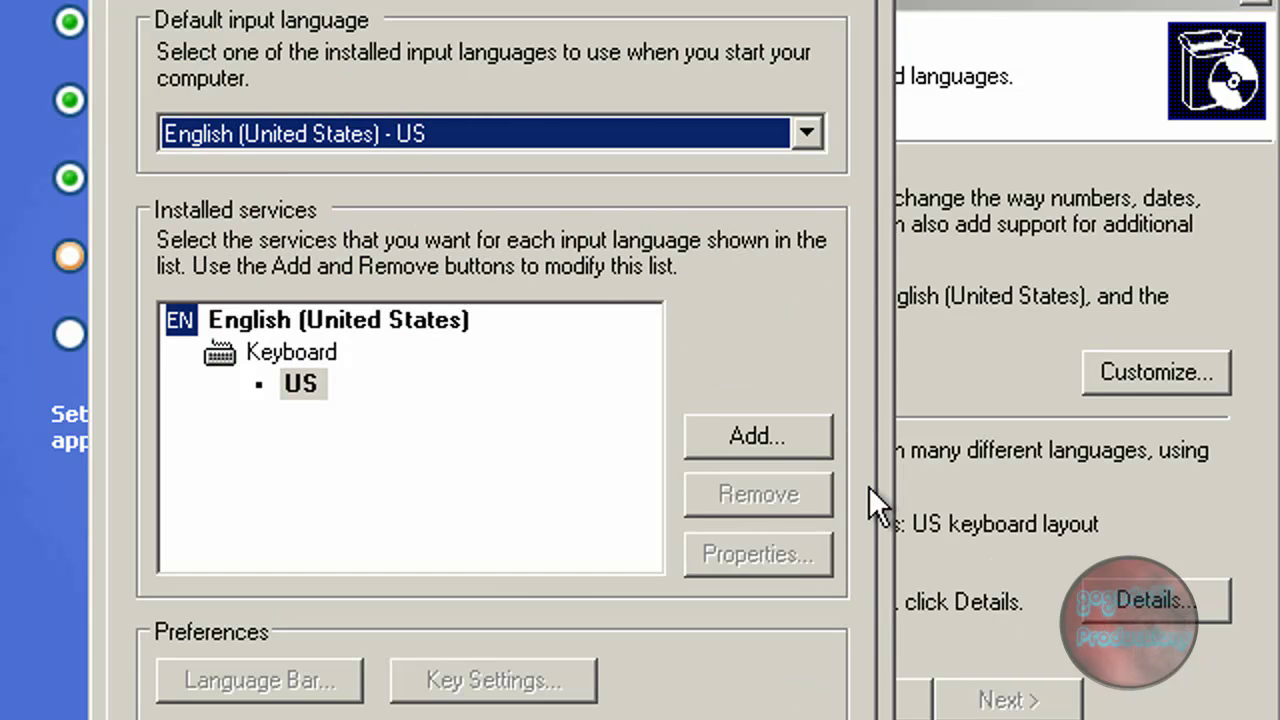
key("Escape")
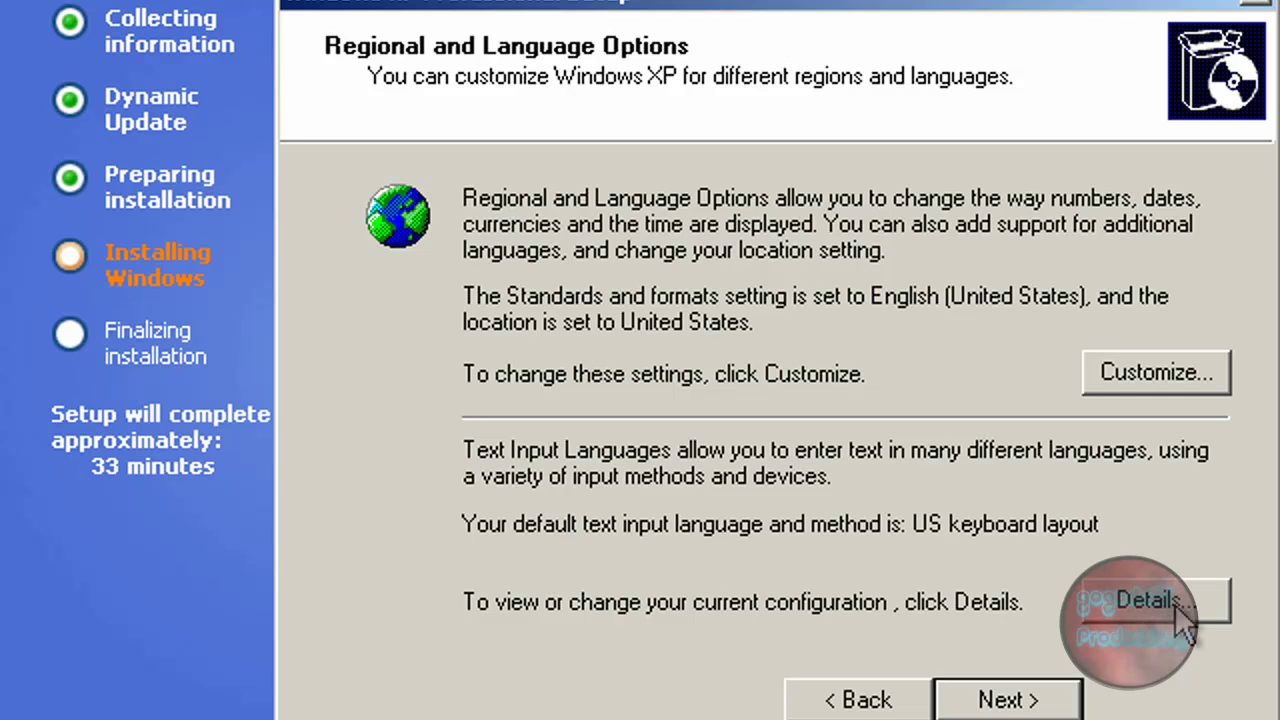
left_click(1180, 615)
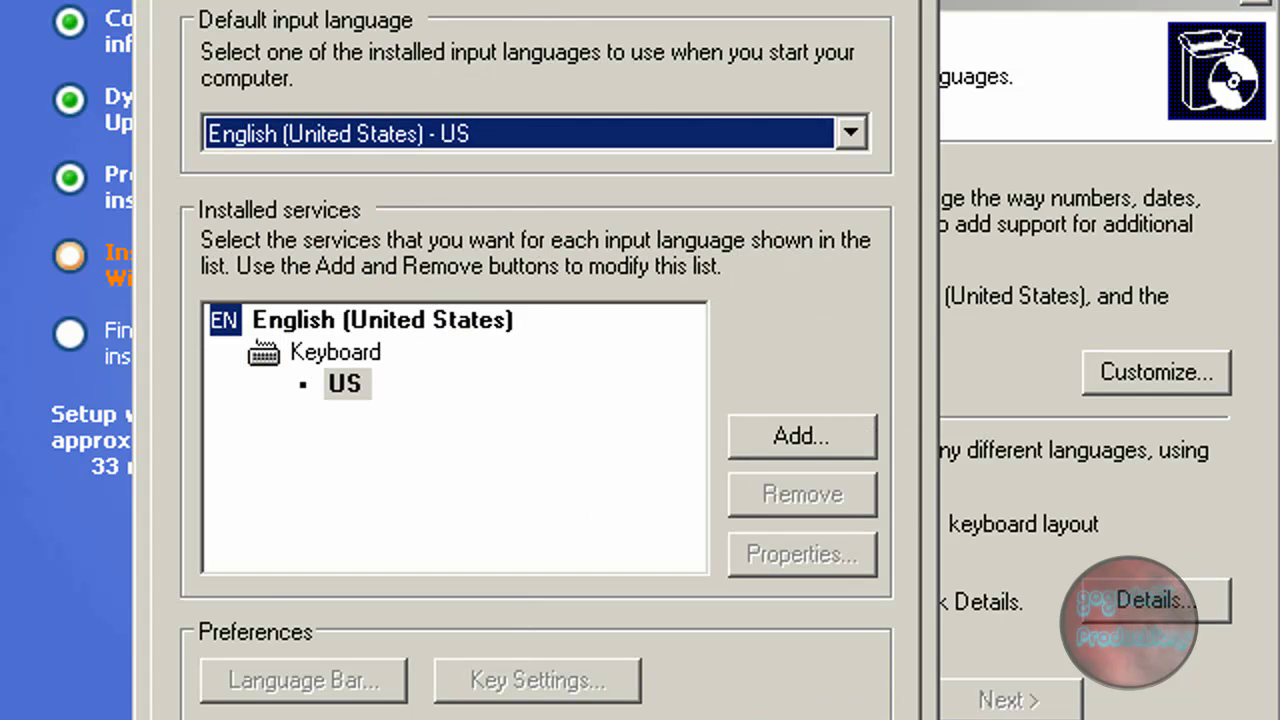
key("Escape")
left_click(950, 700)
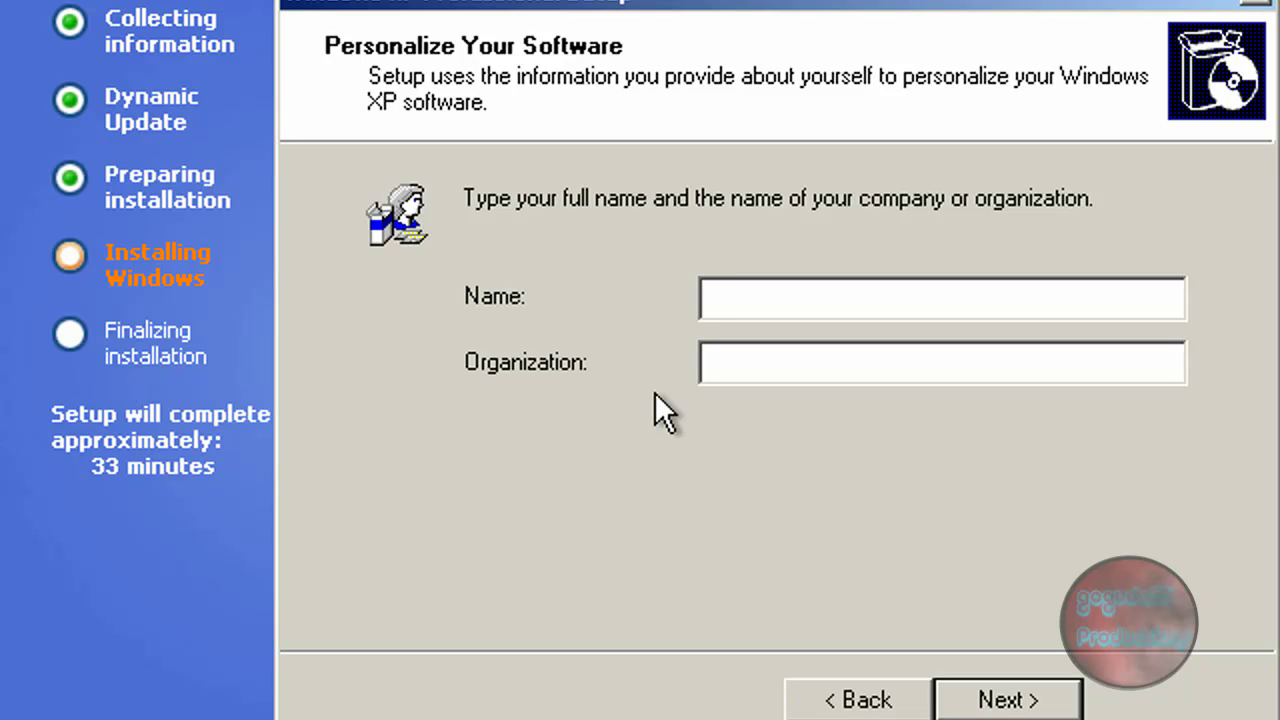
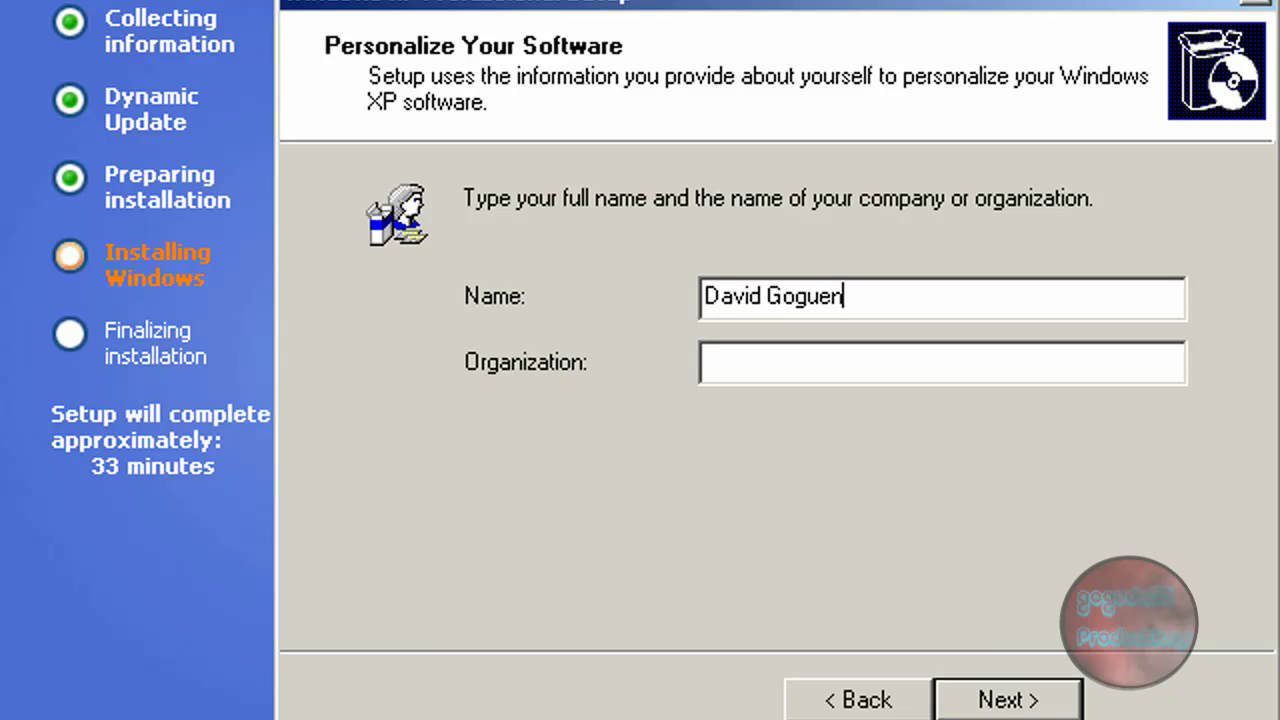
Step: Enter and correct the owner's full name, then continue
left_click(1017, 696)
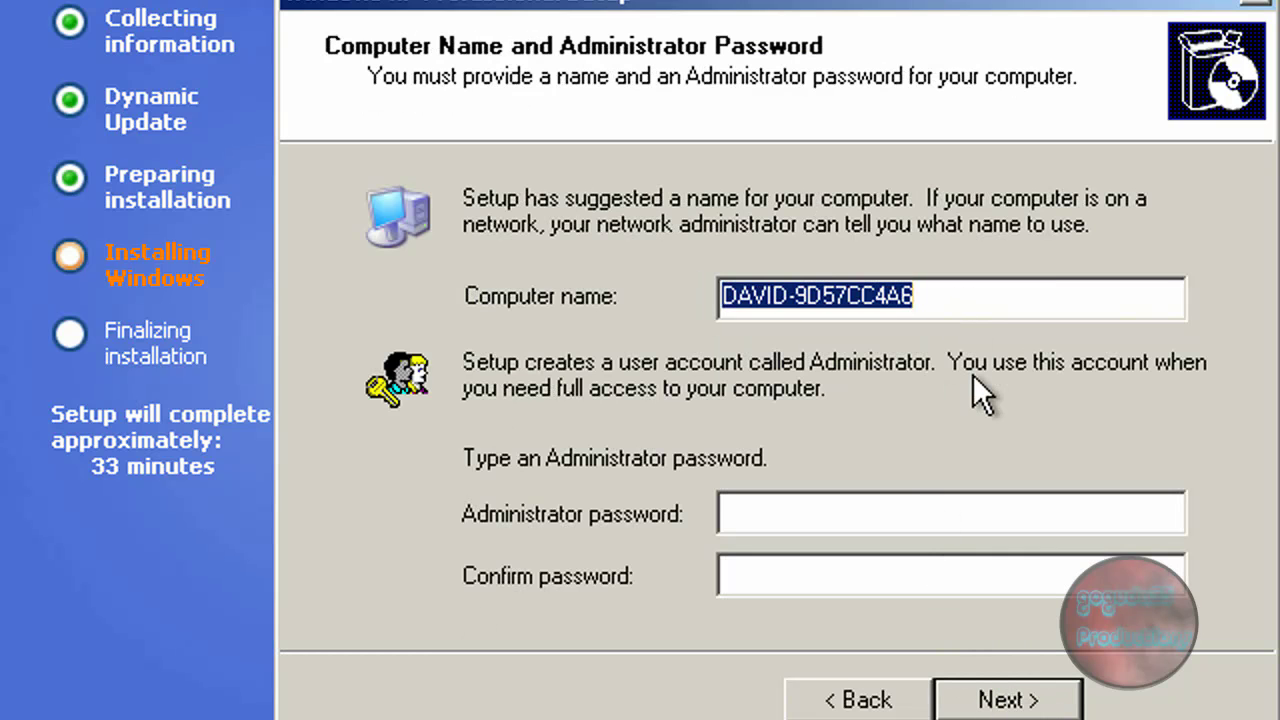
Step: Name the computer virtualbox and enter a matching Administrator password twice
type("virtu")
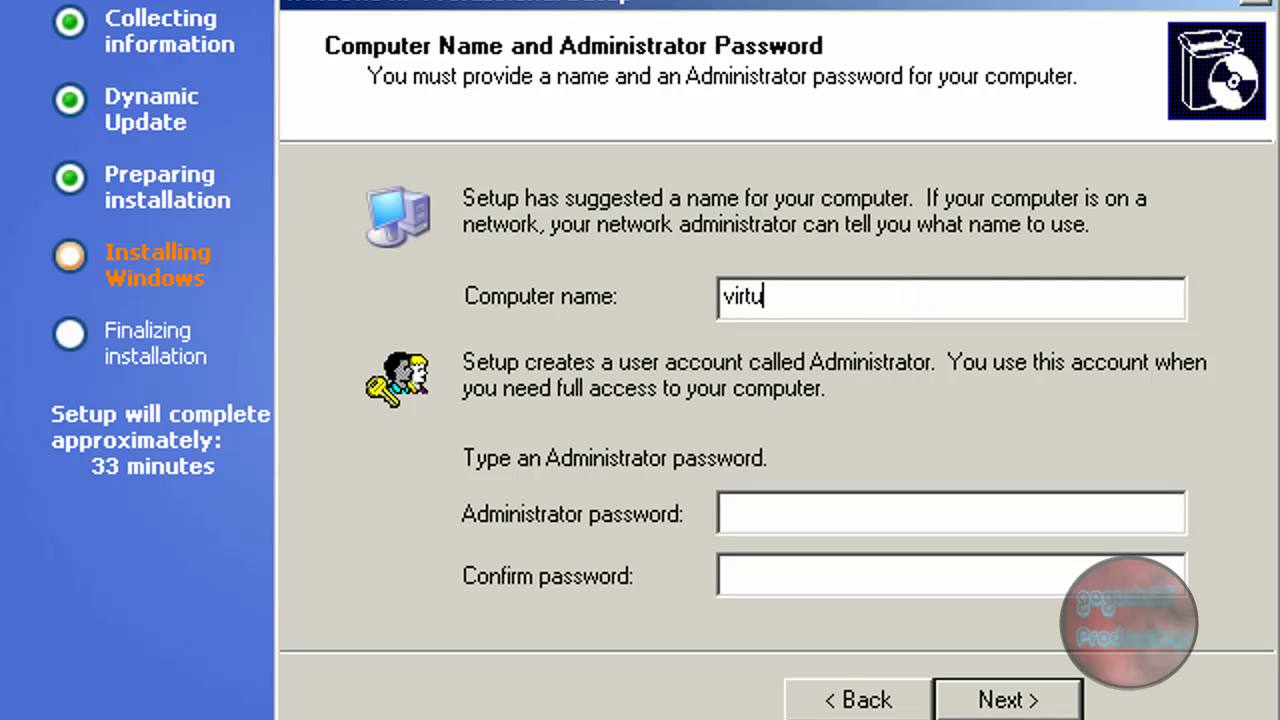
type("albox")
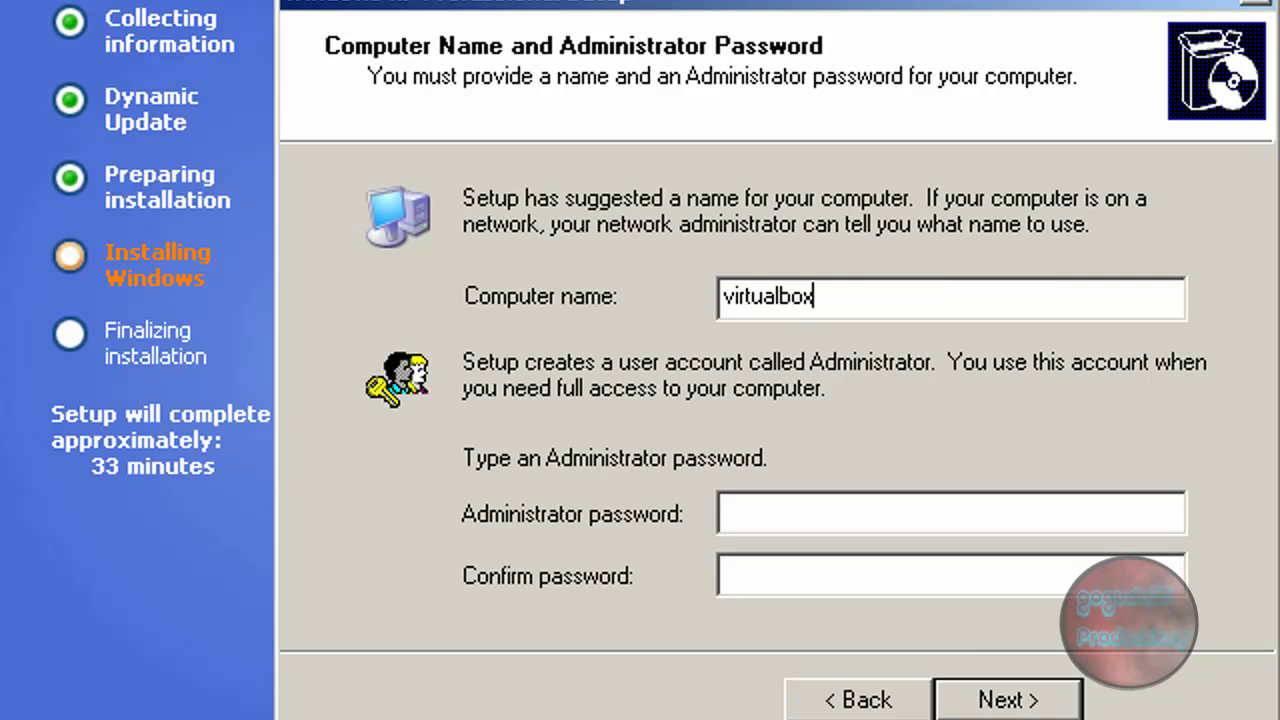
left_click(807, 524)
left_click(795, 518)
type("a")
key("Tab")
type("a")
Step: Set the clock to 12:06 PM using the time spin box
left_click(1036, 706)
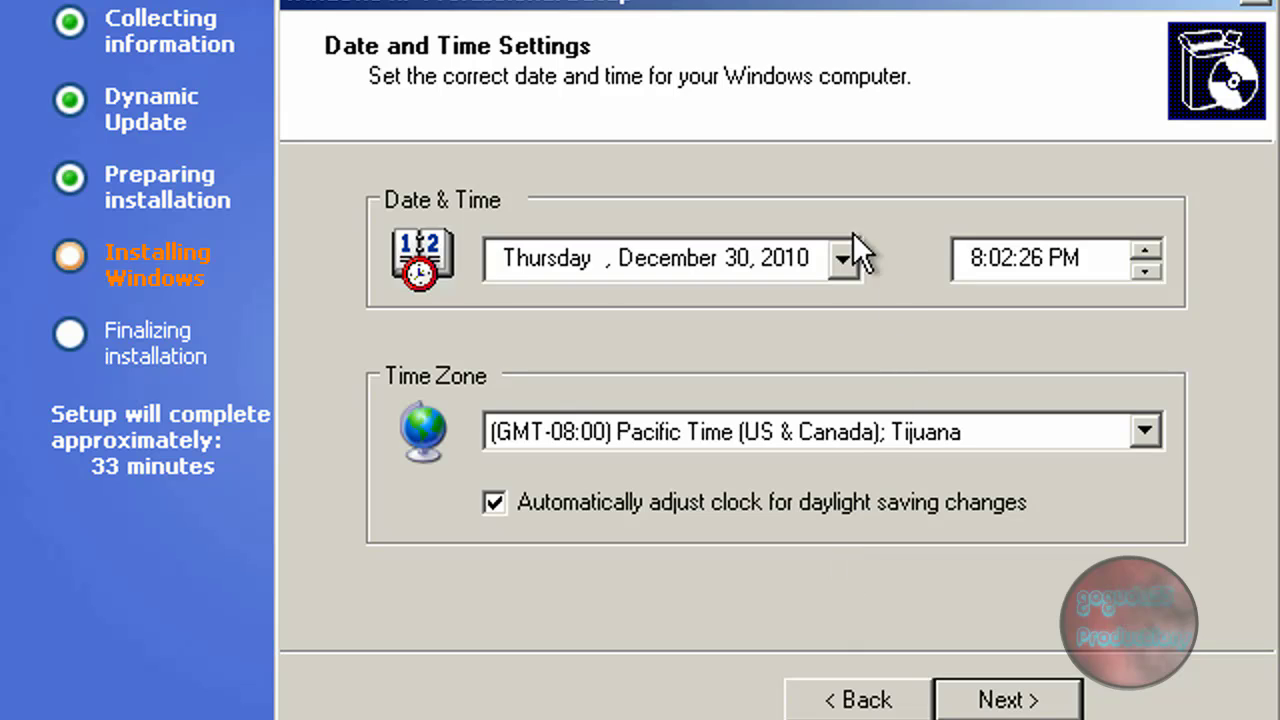
left_click(973, 250)
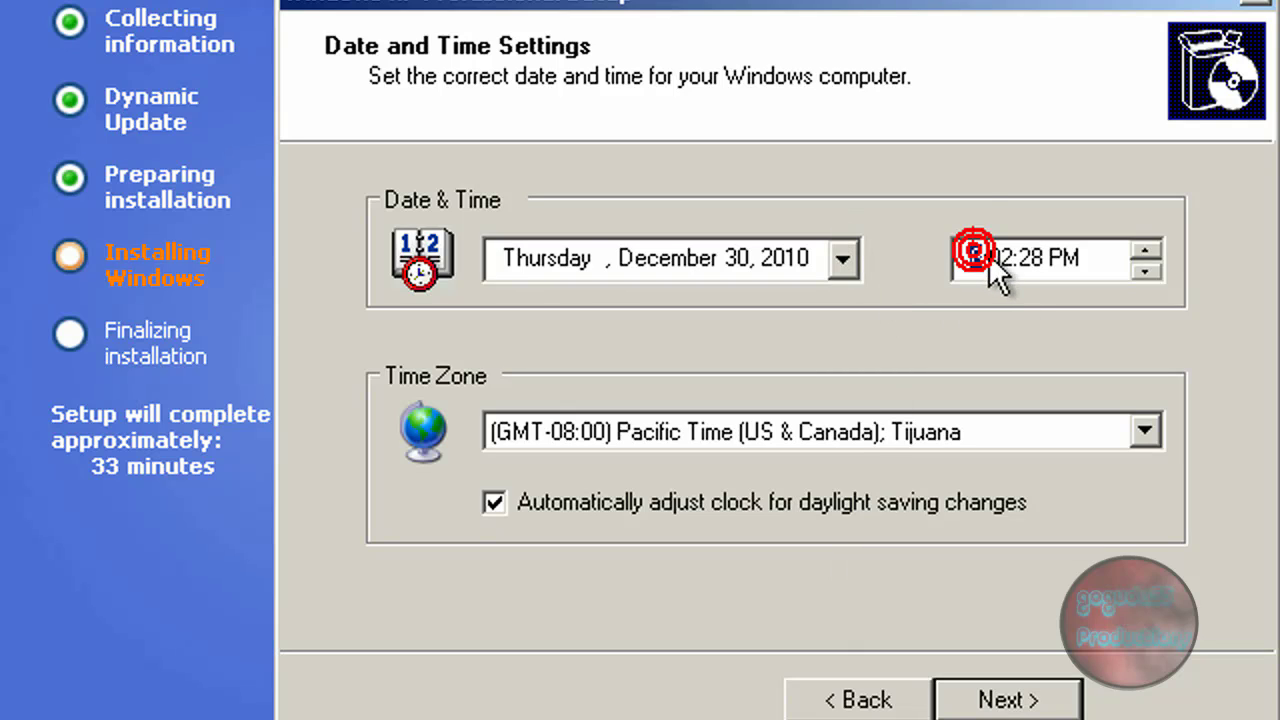
left_click(1145, 271)
left_click(1145, 271)
left_click(1145, 271)
left_click(1146, 278)
left_click(1146, 278)
left_click(1146, 279)
left_click(1146, 279)
left_click(1146, 279)
left_click(1006, 260)
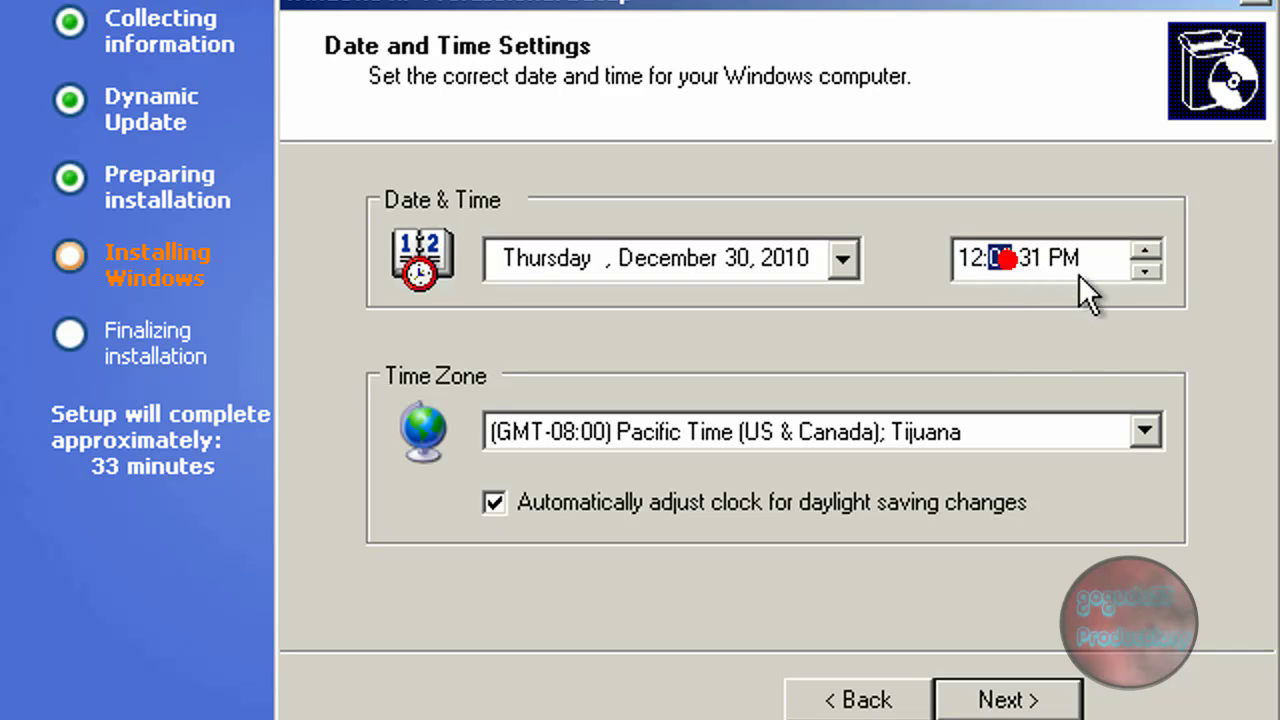
left_click(1145, 249)
left_click(1145, 249)
left_click(1145, 249)
left_click(1145, 249)
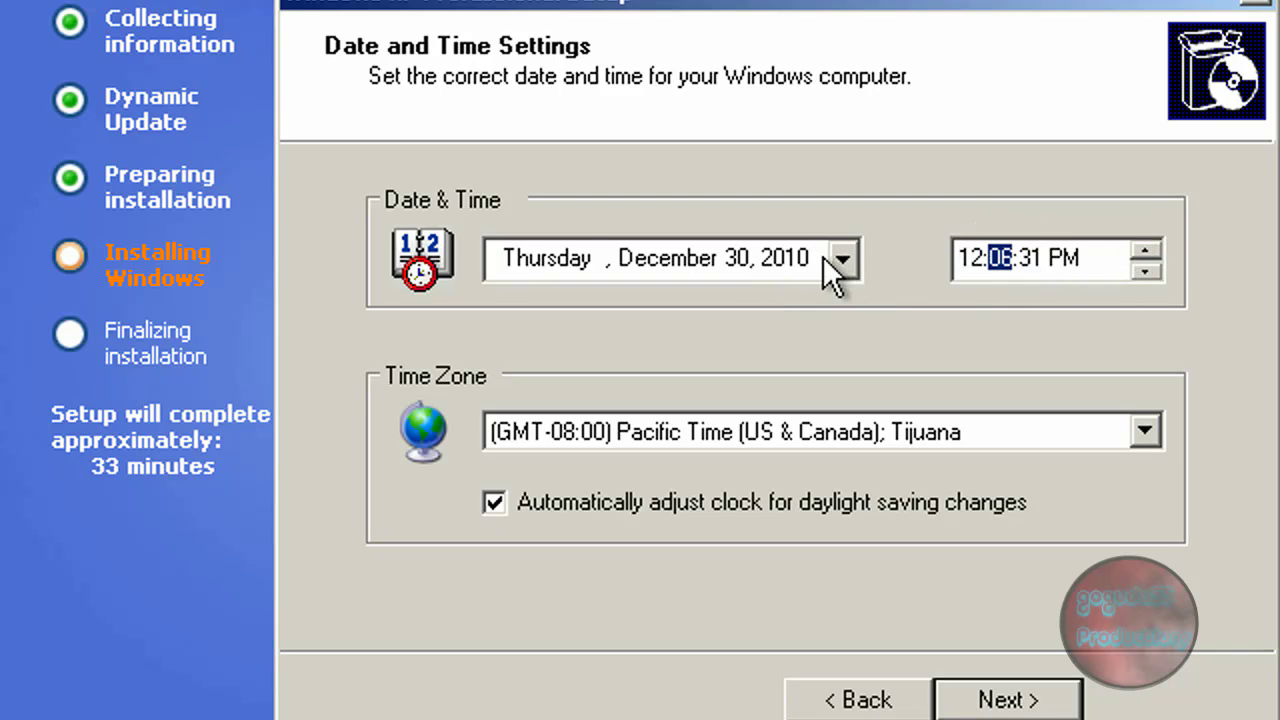
Step: Choose Eastern Time (US & Canada), turn off daylight-saving adjustment, and continue
left_click(1023, 428)
left_click_drag(1150, 100, 1152, 60)
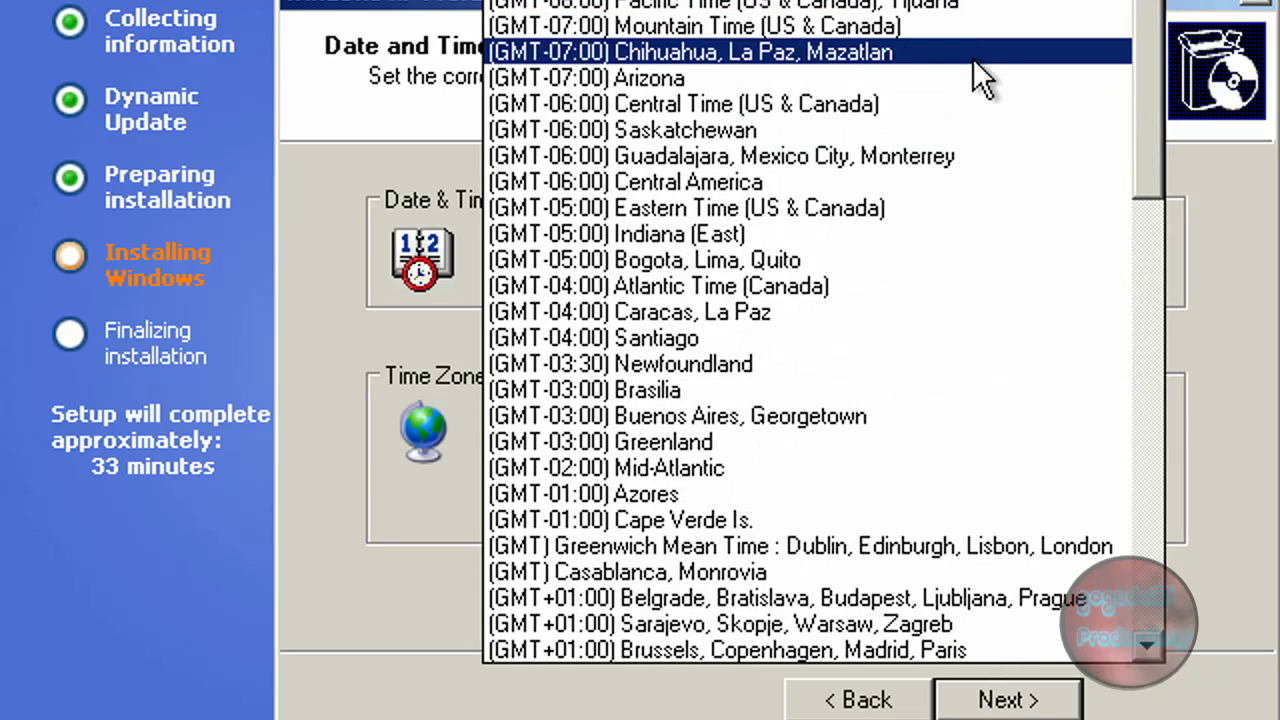
left_click(988, 207)
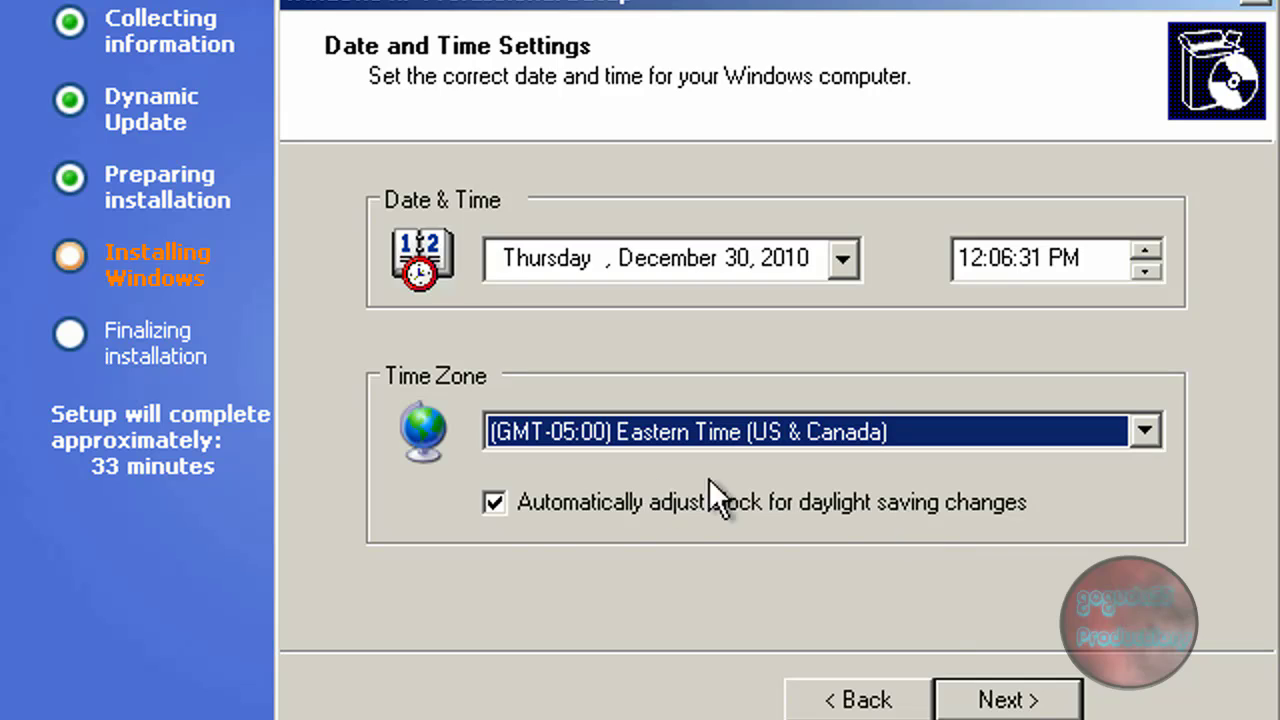
left_click(495, 505)
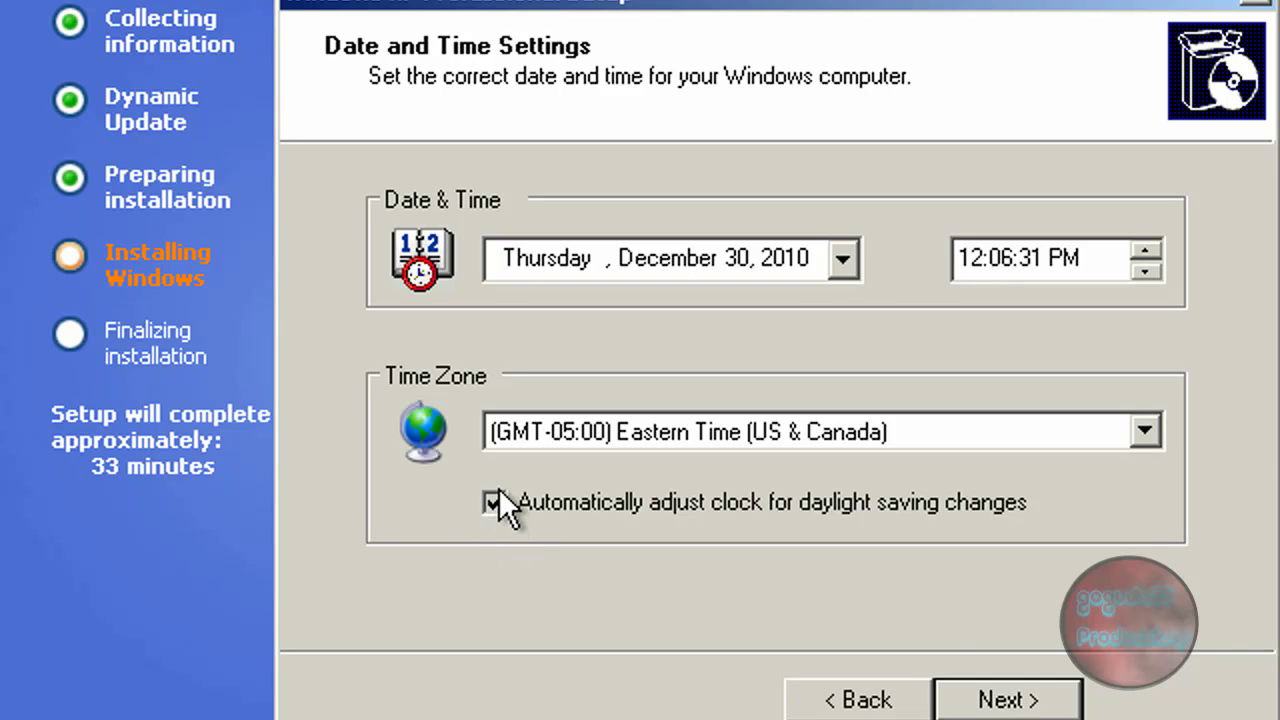
left_click(495, 500)
double_click(495, 503)
left_click(1008, 702)
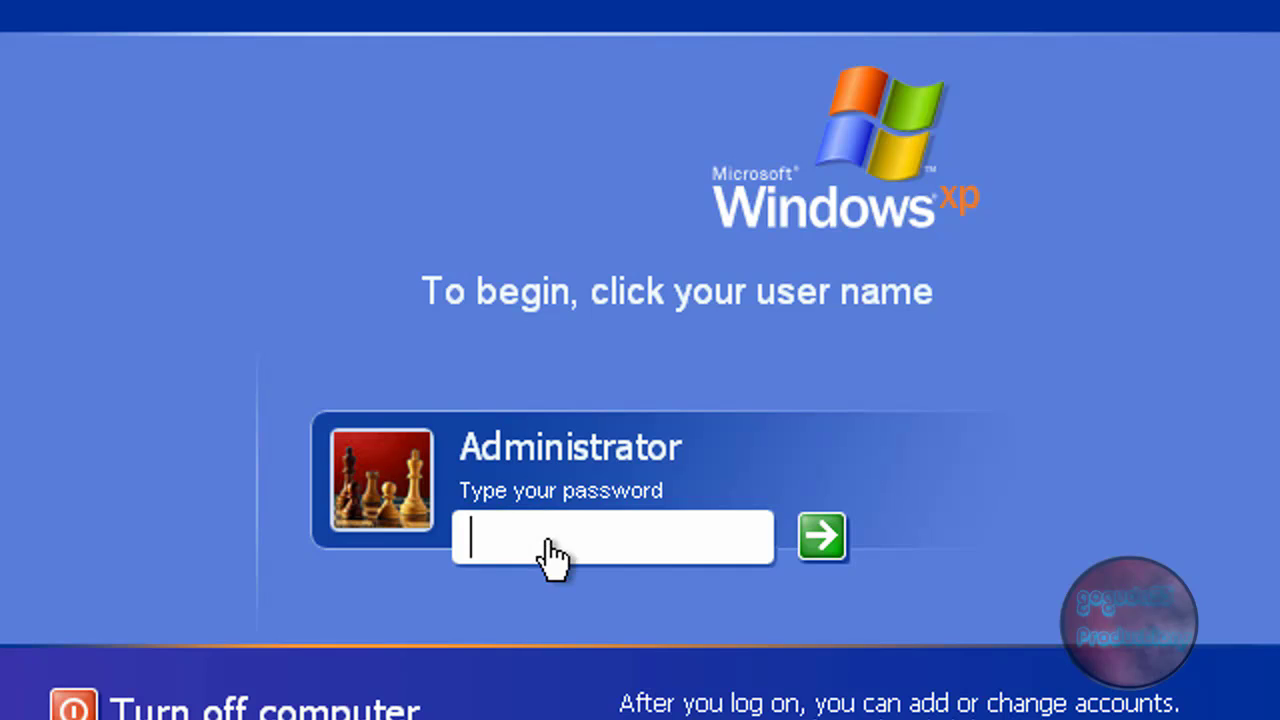
Step: Focus the Administrator password box on the Windows XP logon screen
left_click(537, 534)
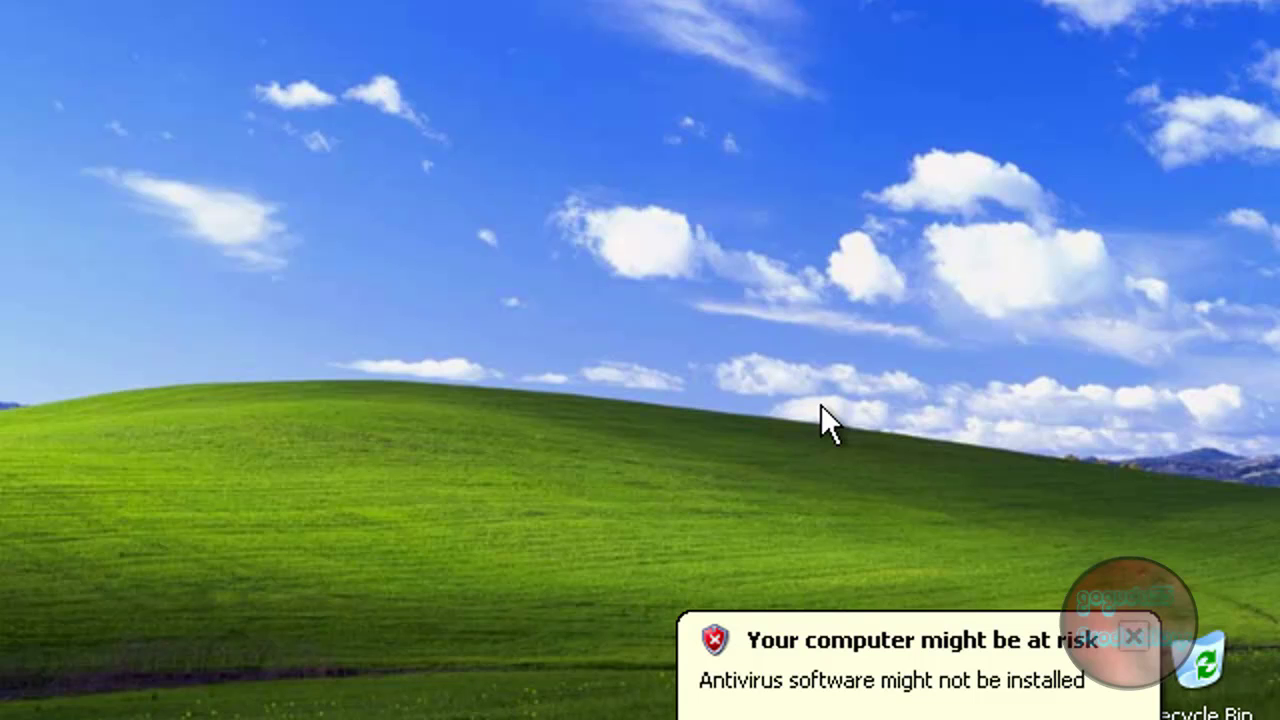
Step: In Security Center's antivirus recommendations, declare a self-monitored antivirus program
left_click(1012, 688)
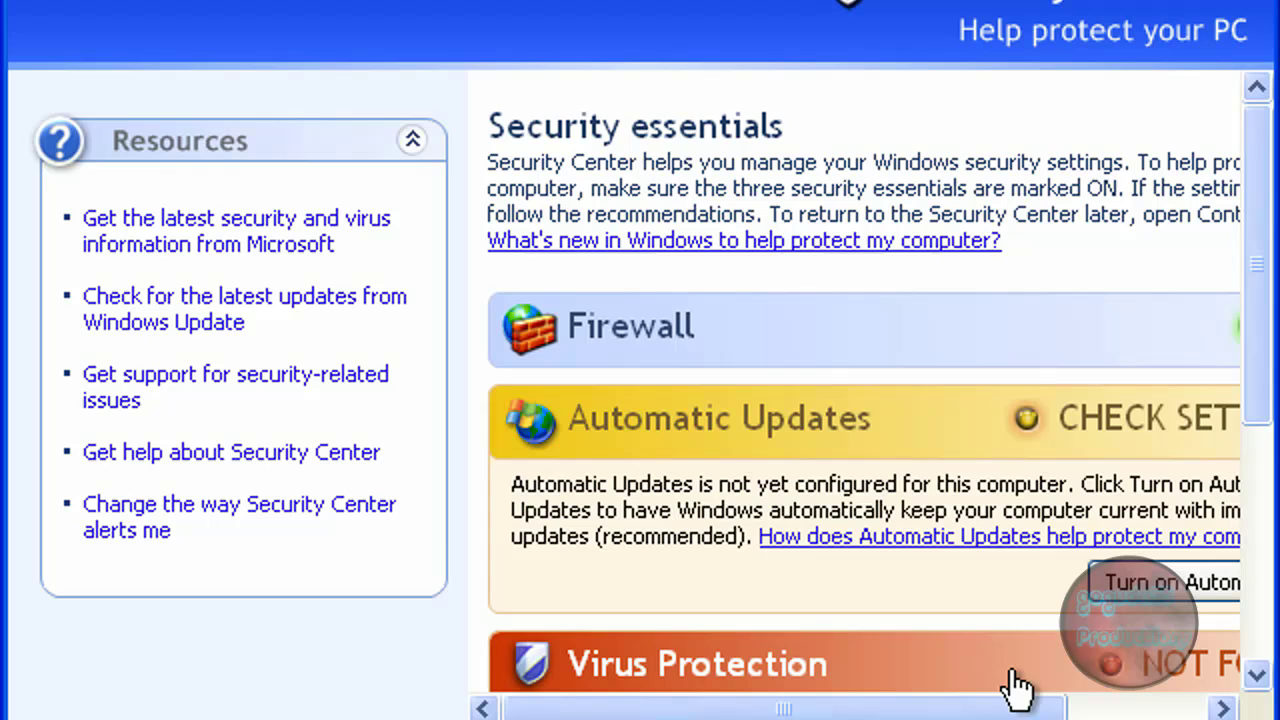
left_click_drag(1014, 712, 1180, 705)
left_click_drag(1254, 320, 1257, 572)
left_click(1130, 428)
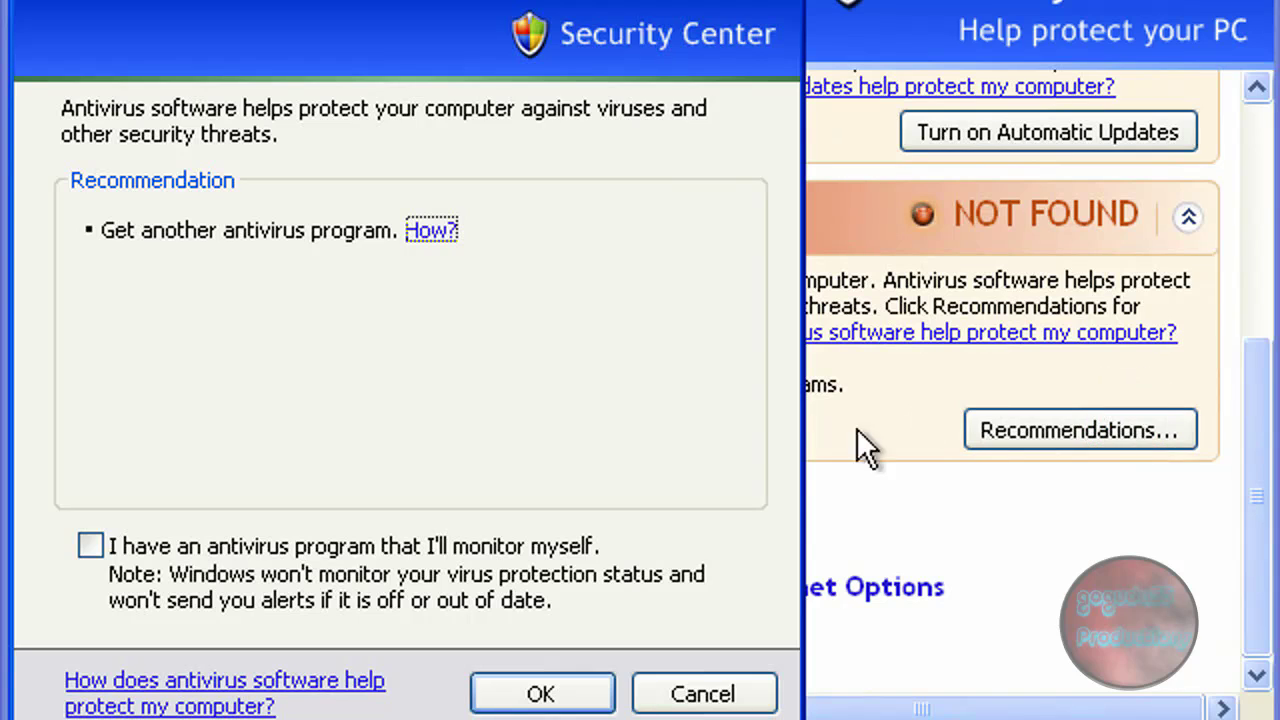
left_click(578, 548)
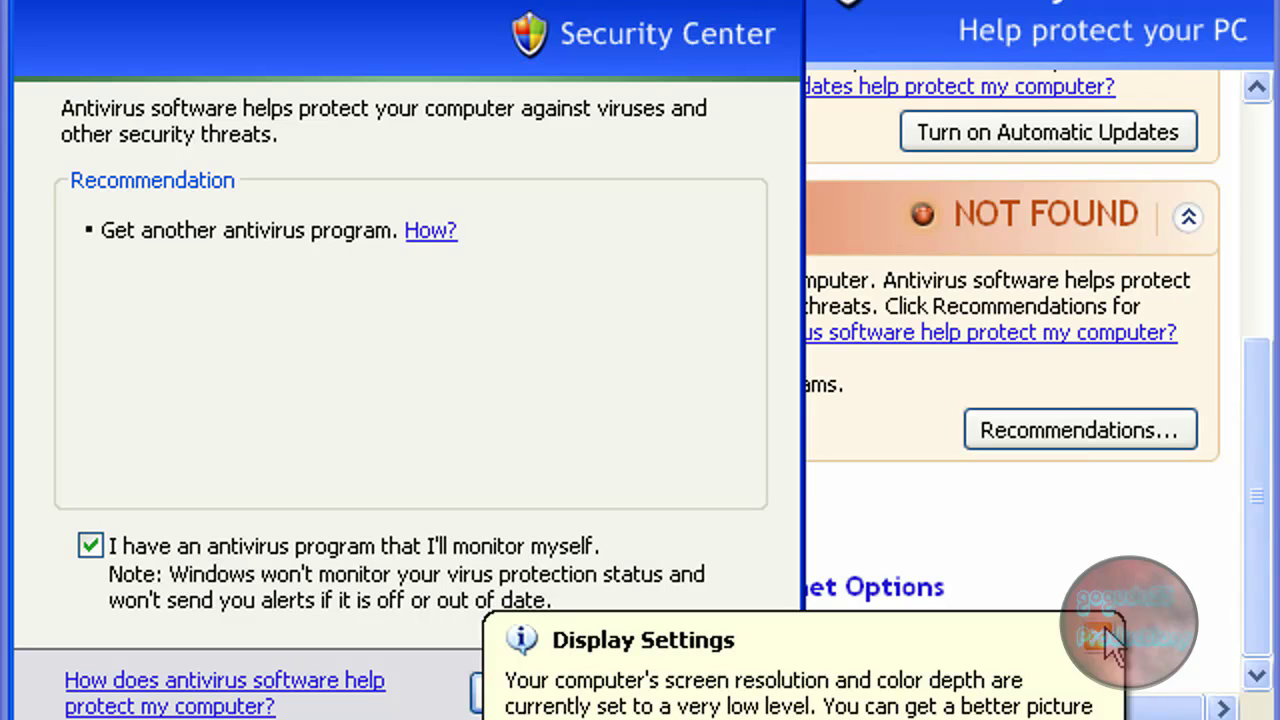
Step: Dismiss the display notice and XP tour, apply the choice, and close Security Center
left_click(1108, 636)
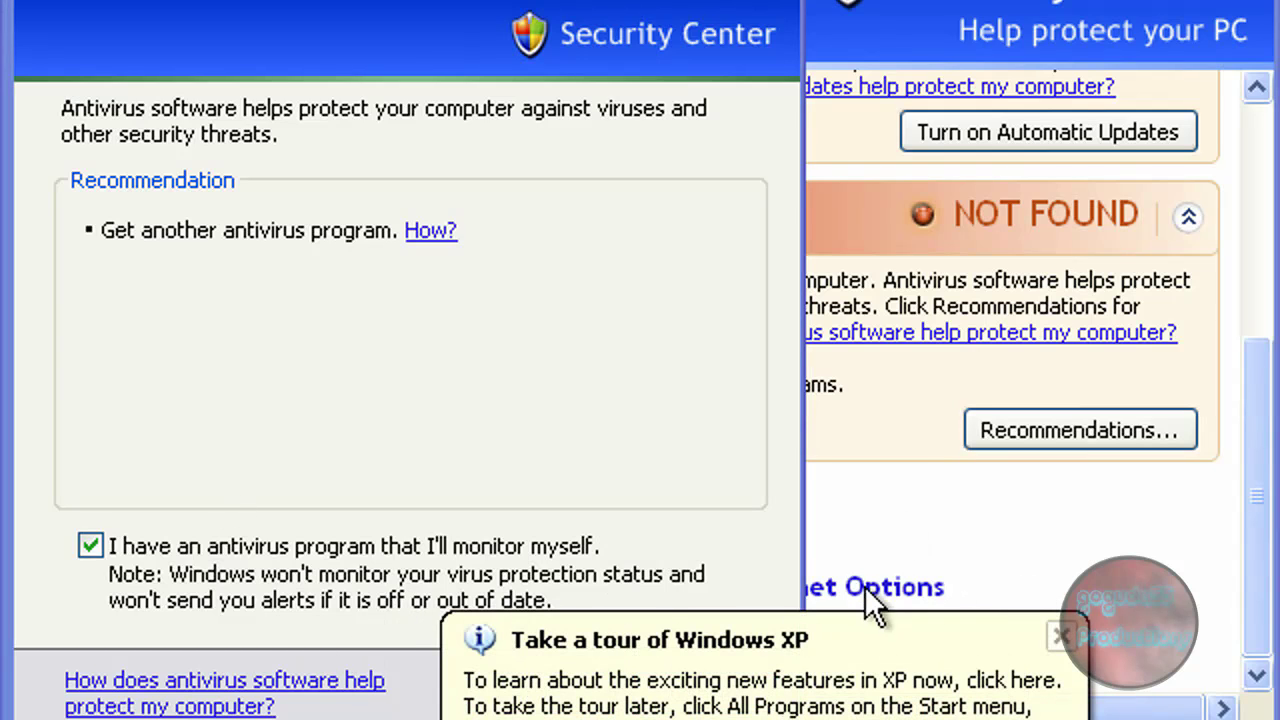
left_click(749, 686)
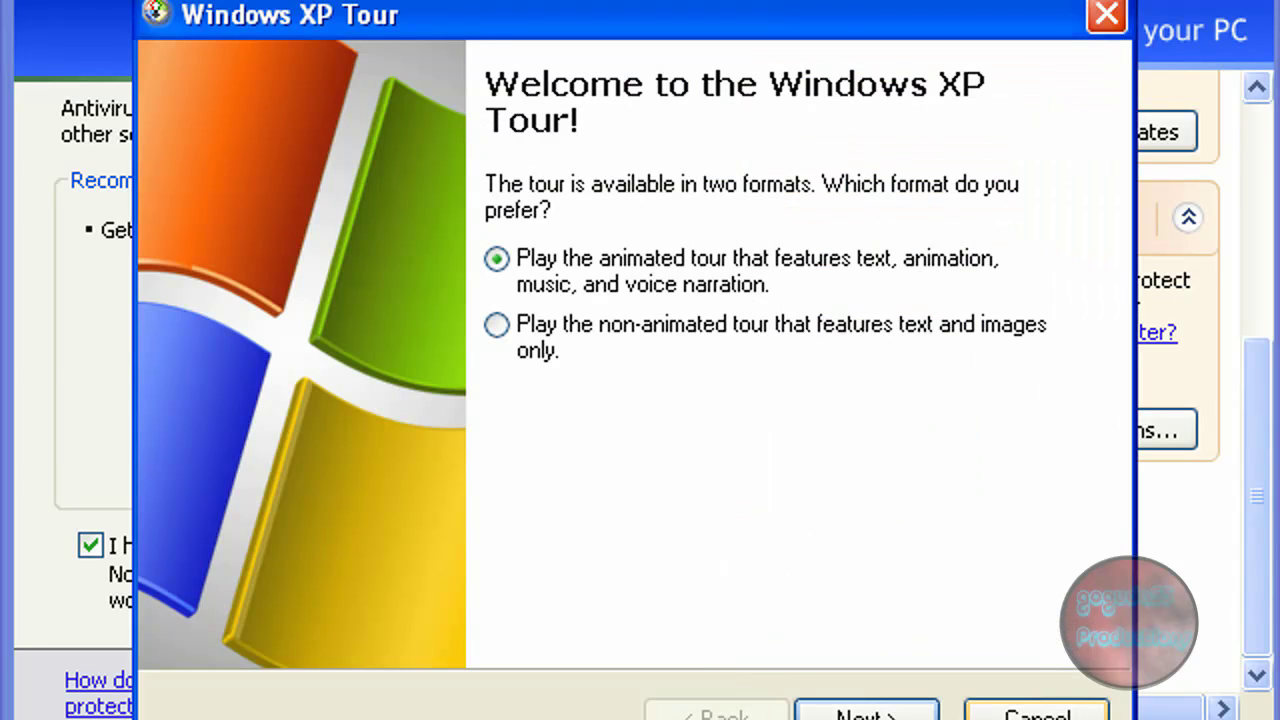
left_click(1020, 710)
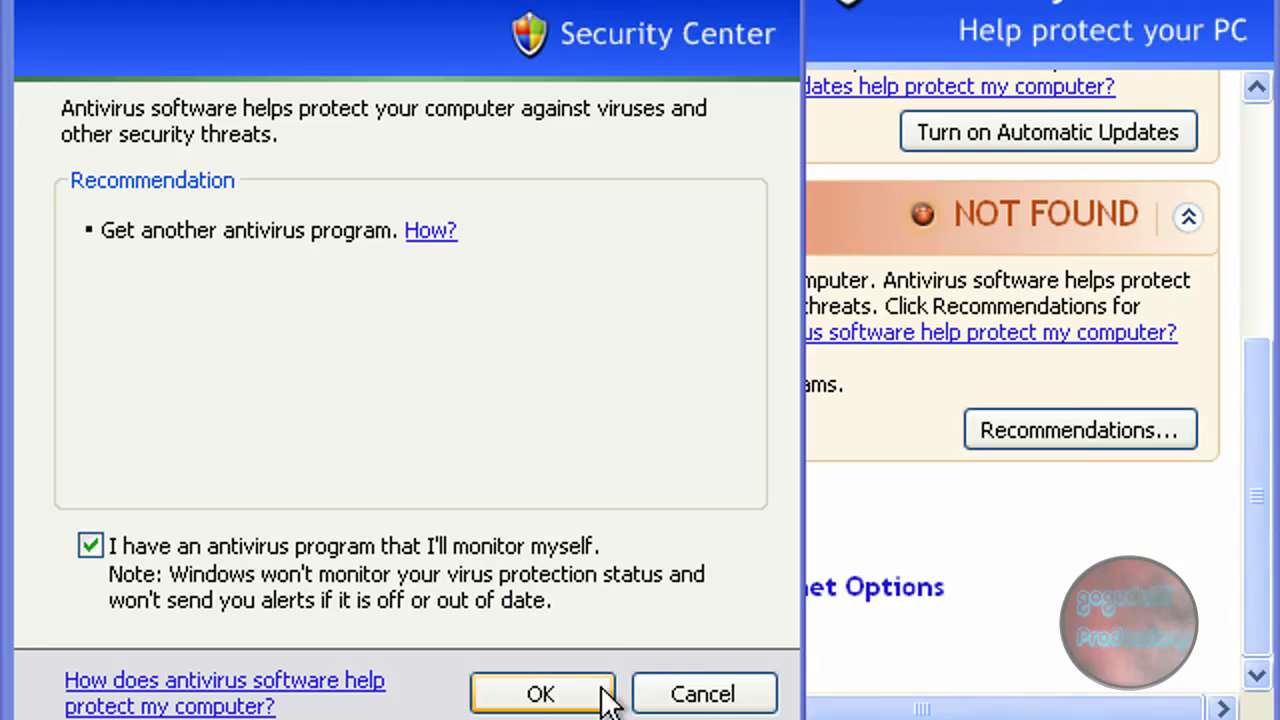
left_click(548, 692)
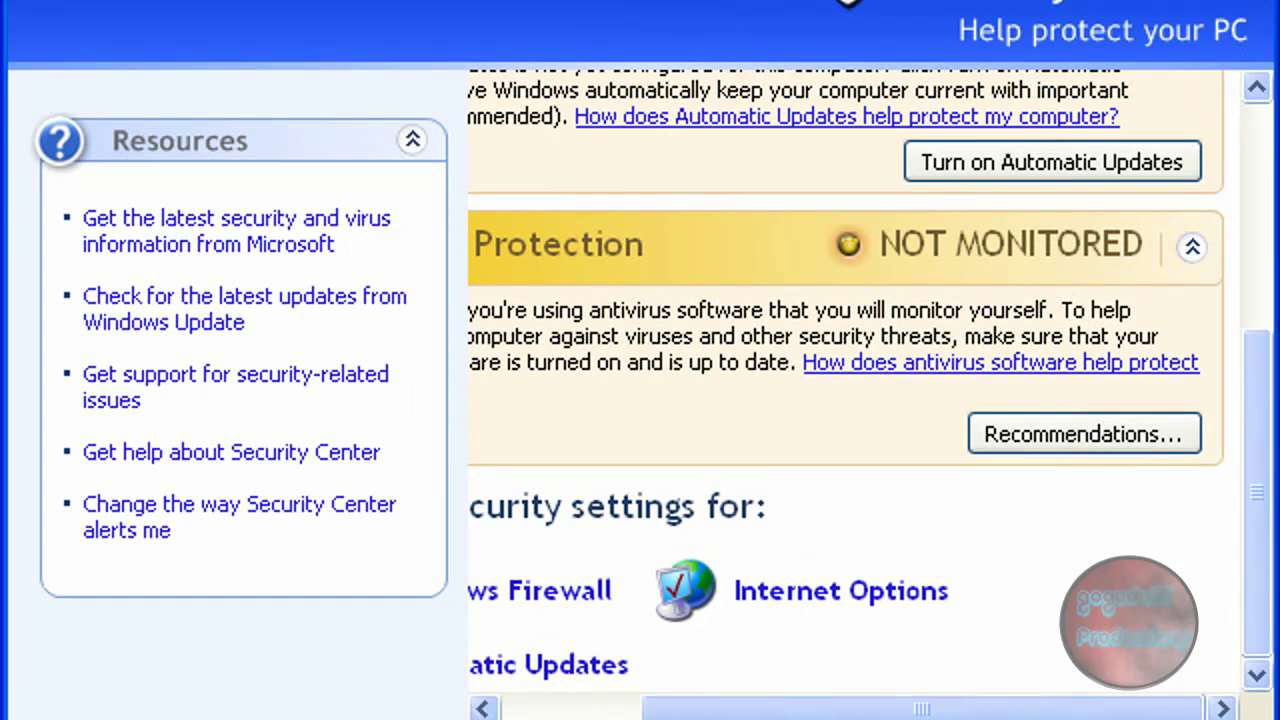
key("alt+F4")
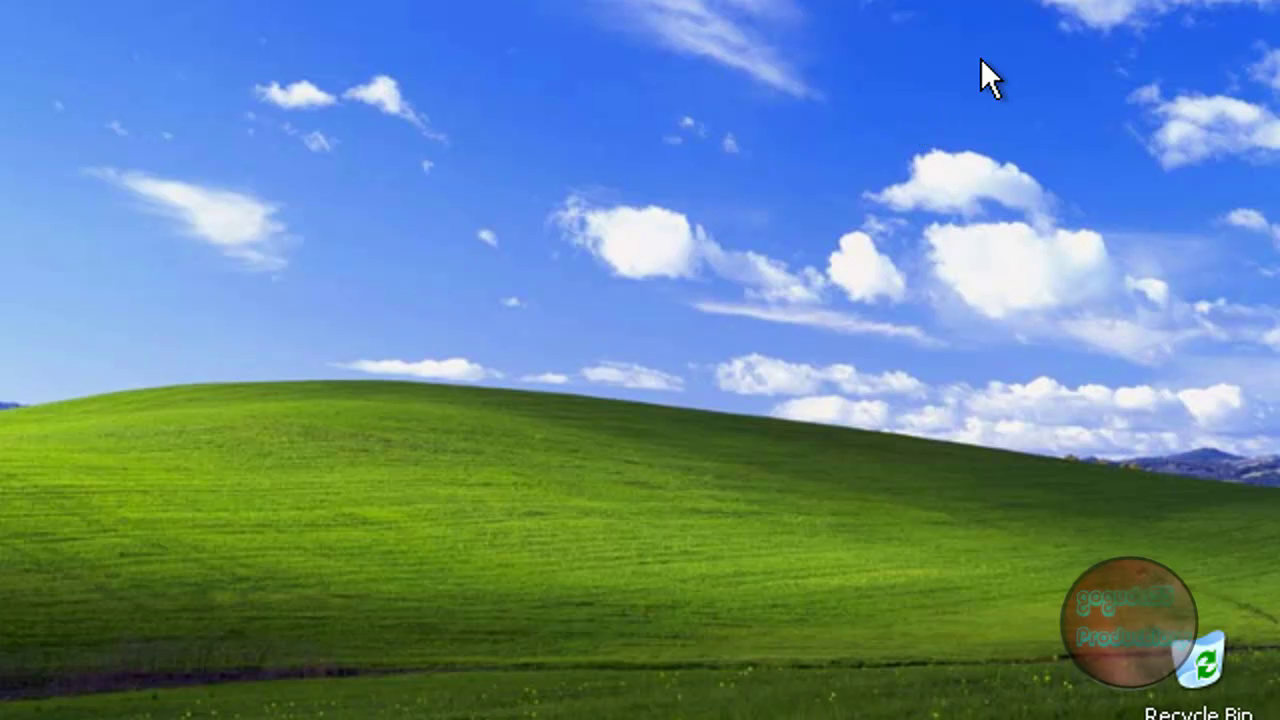
Step: Open Control Panel's User Accounts and start creating a new account
key("super")
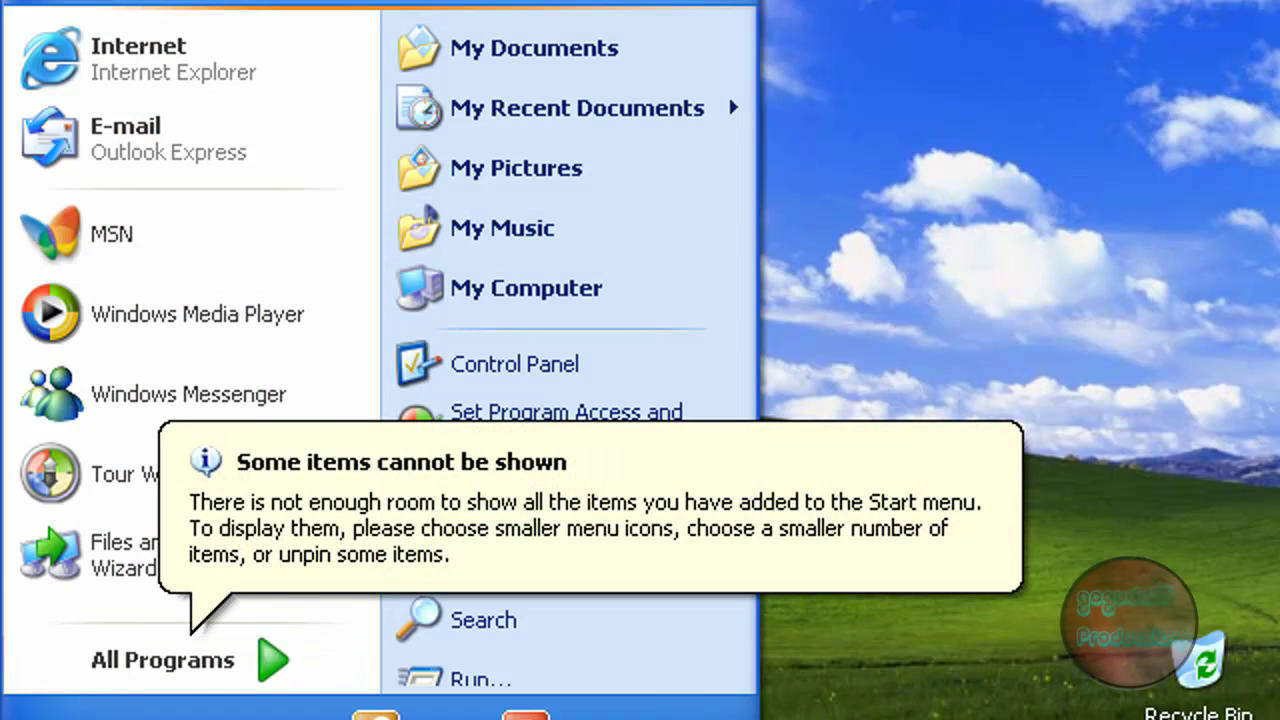
key("Escape")
key("super")
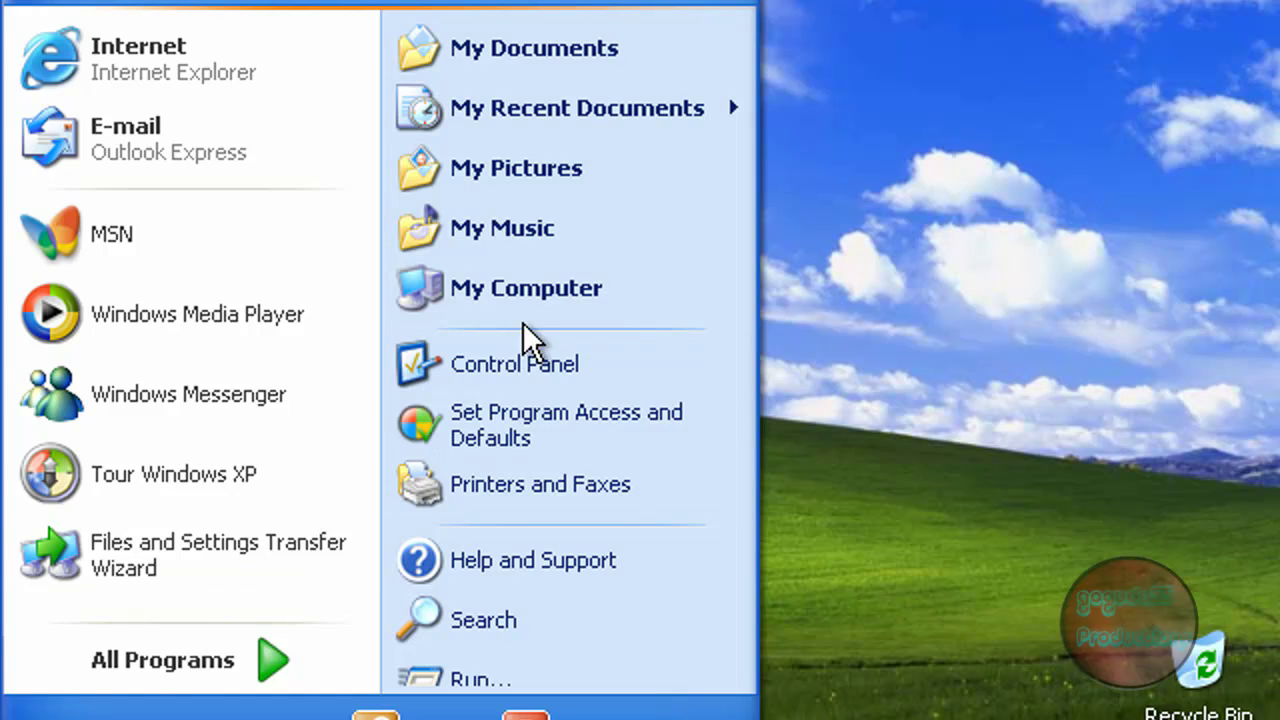
left_click(499, 358)
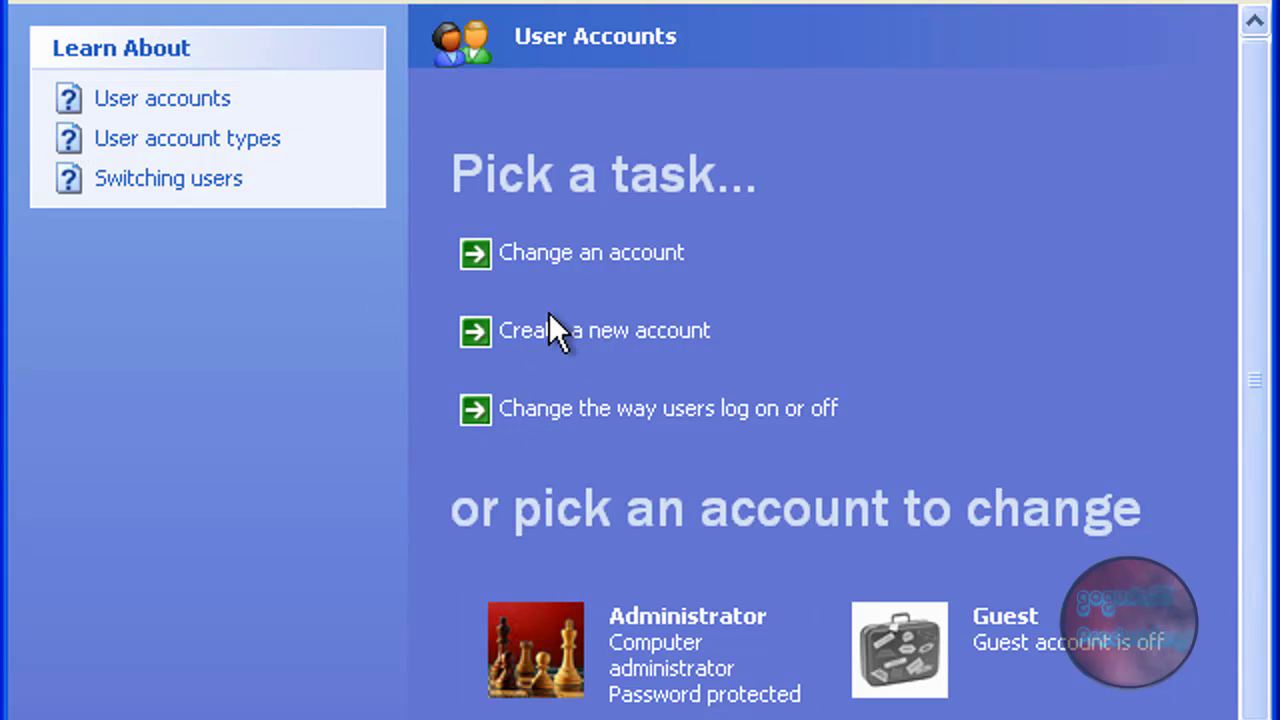
left_click(565, 336)
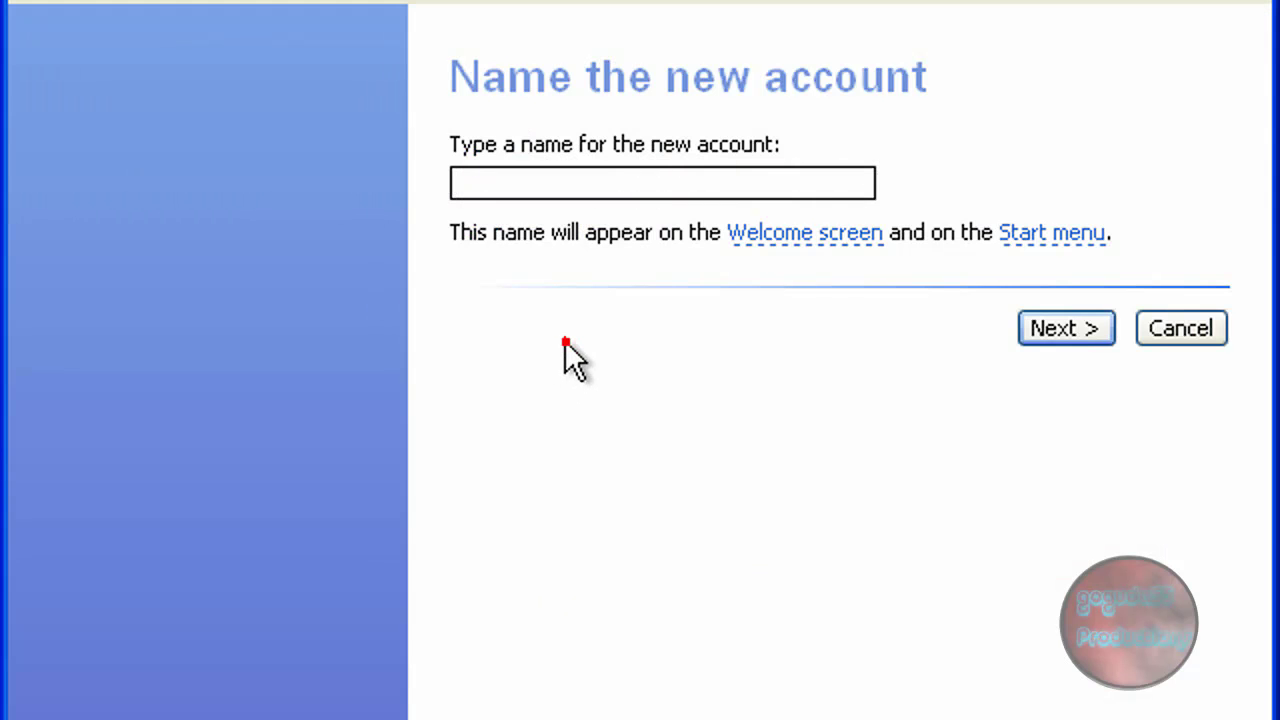
Step: Create the account 'david' with the Computer administrator type
left_click(548, 180)
type("david")
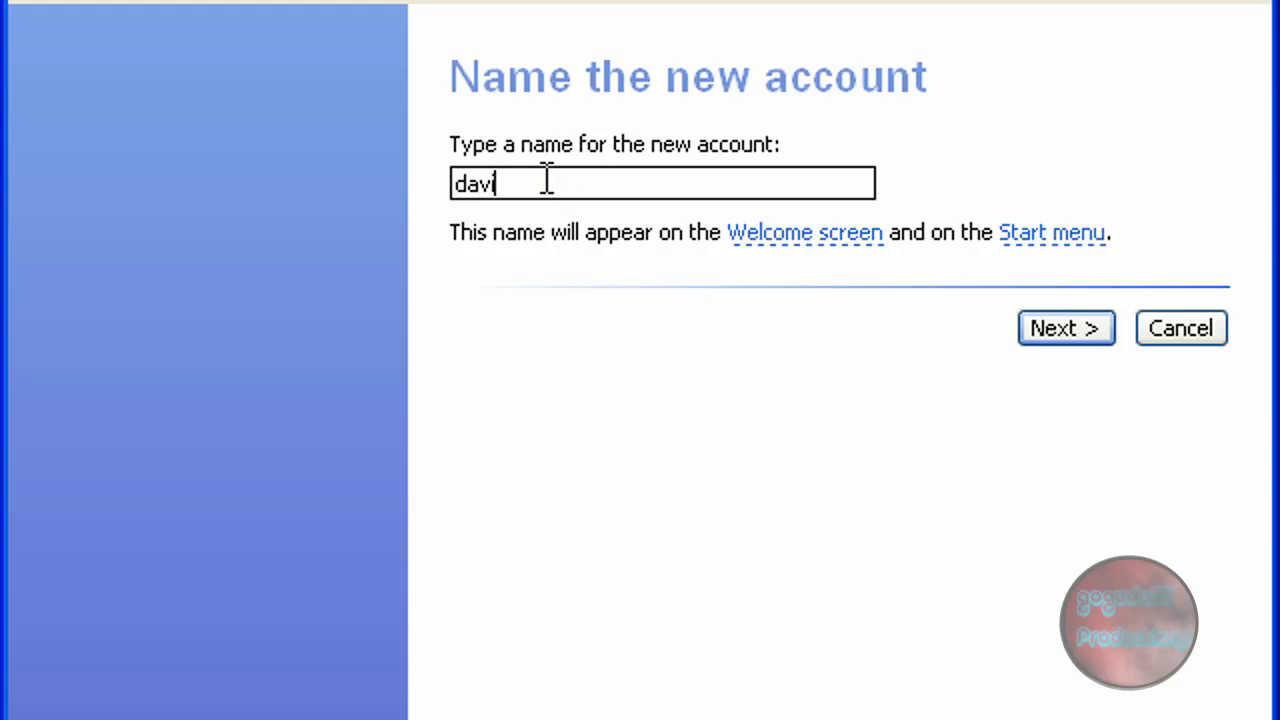
left_click(1049, 338)
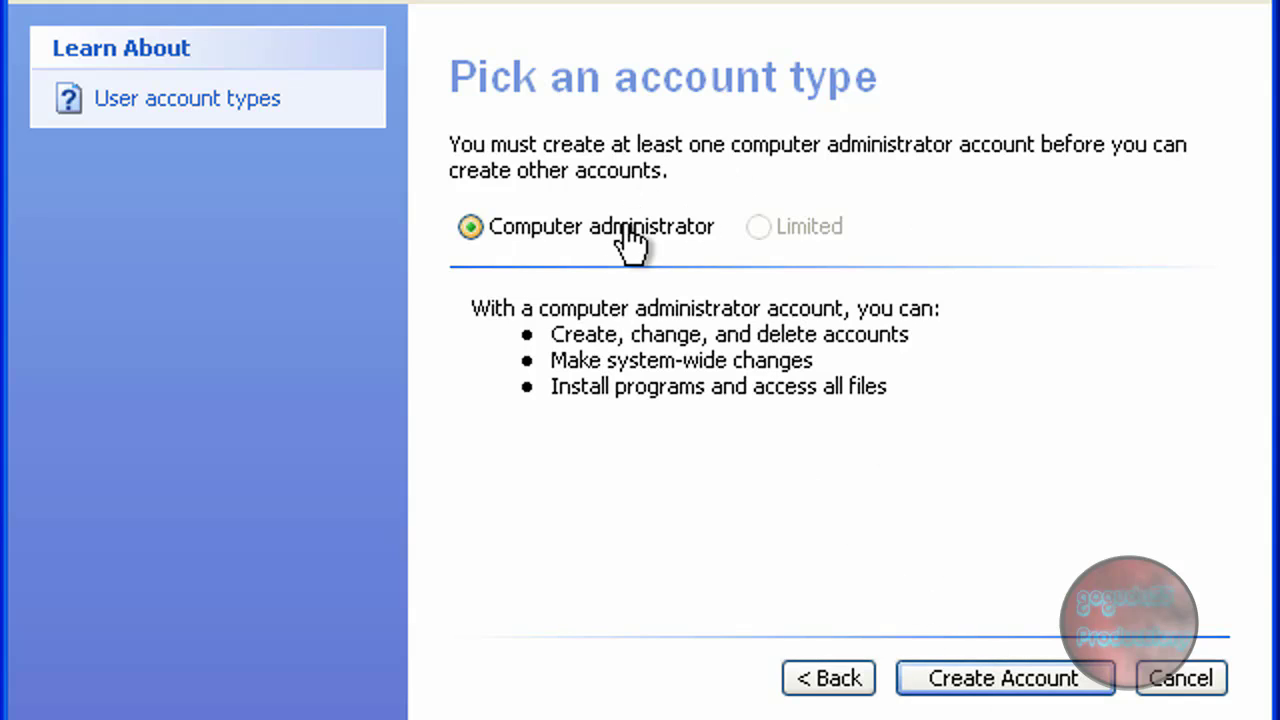
left_click(779, 220)
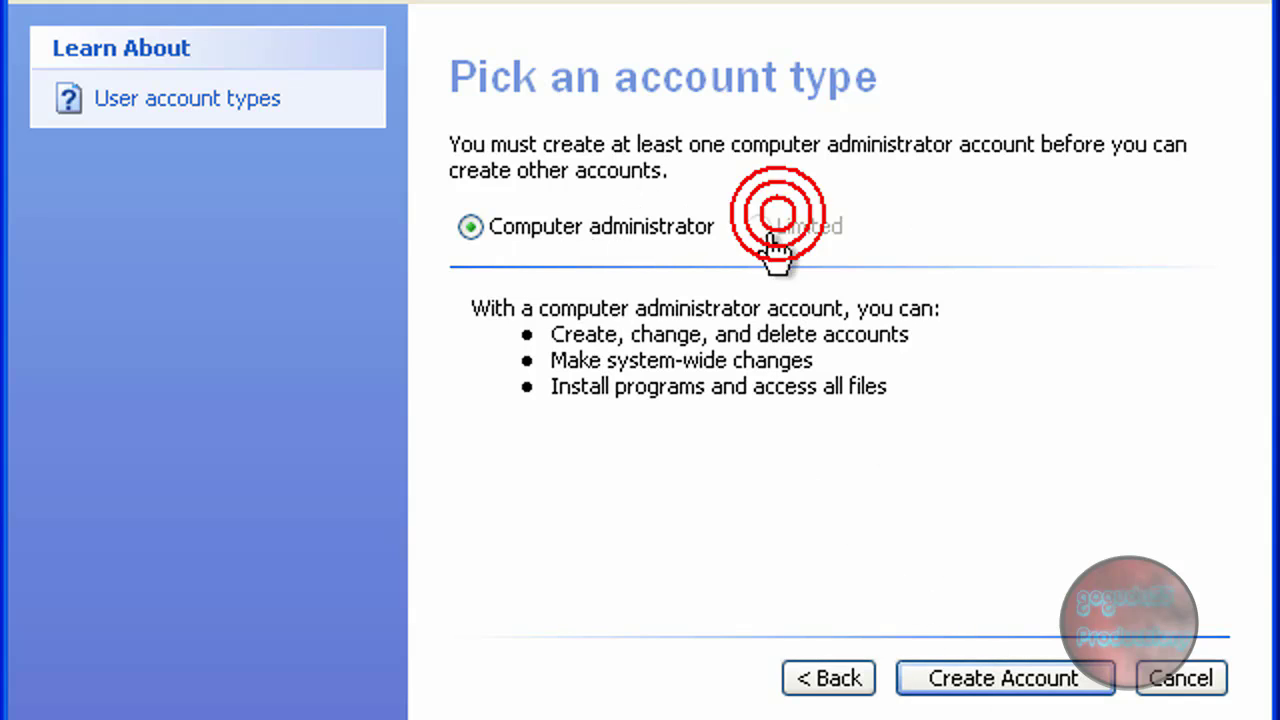
left_click(586, 229)
left_click(1000, 685)
scroll(800, 647, "down", 3)
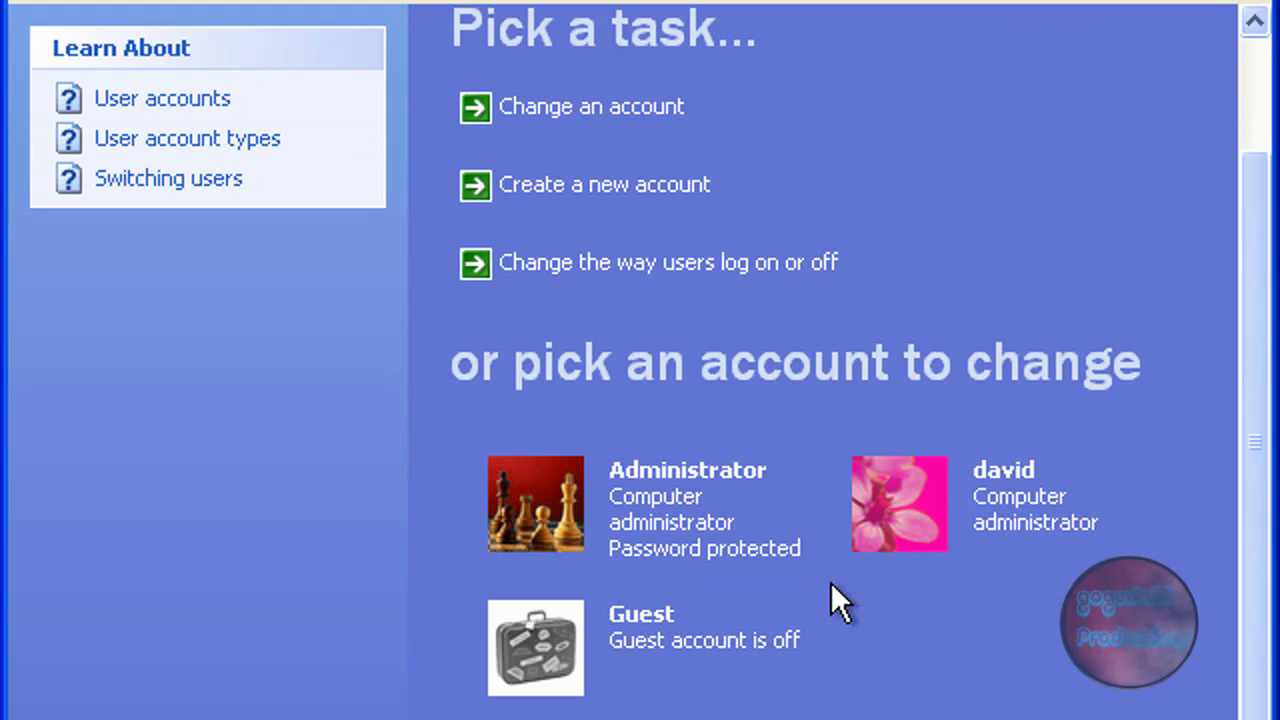
Step: From david's account settings, start creating a password and enter and confirm it
left_click(894, 545)
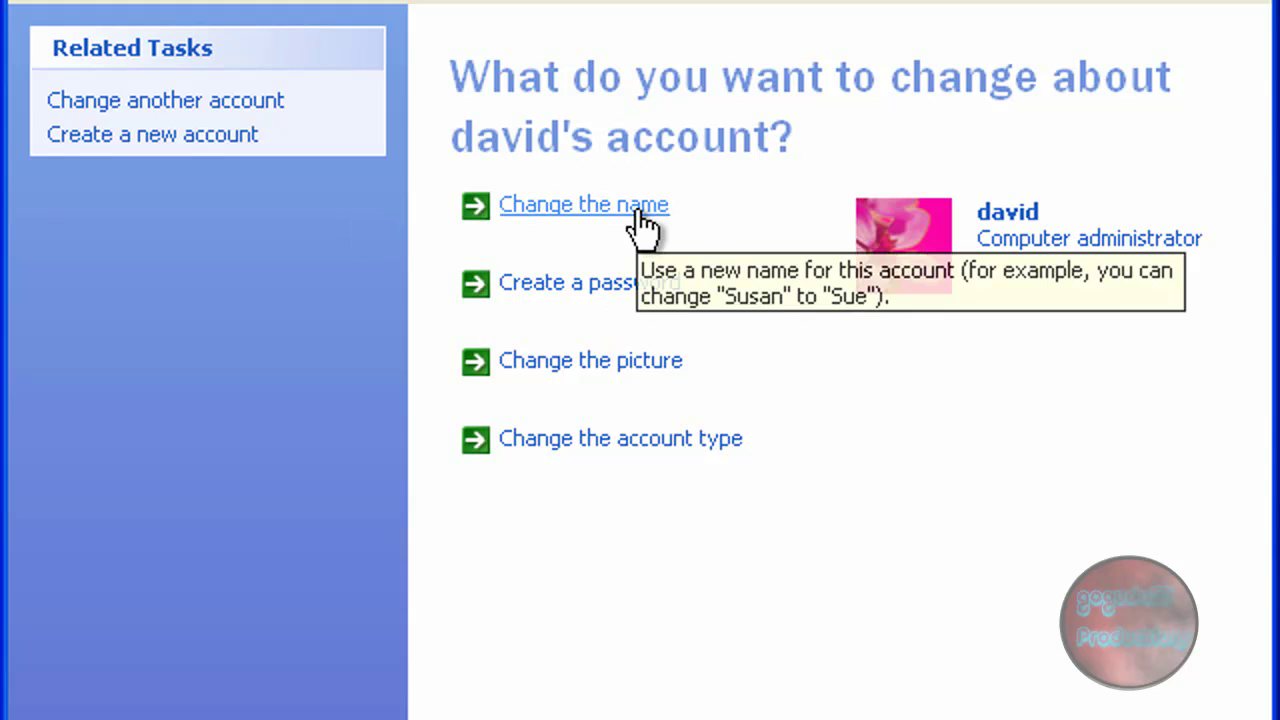
left_click(645, 285)
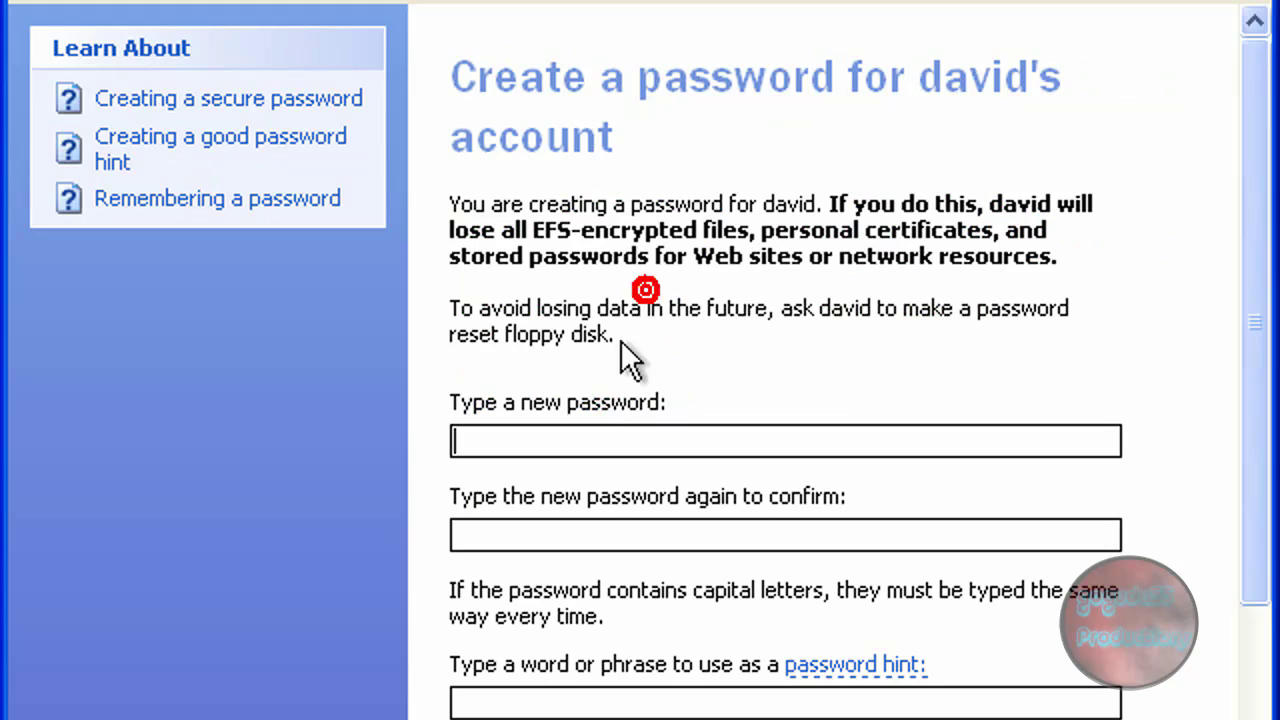
type("pass")
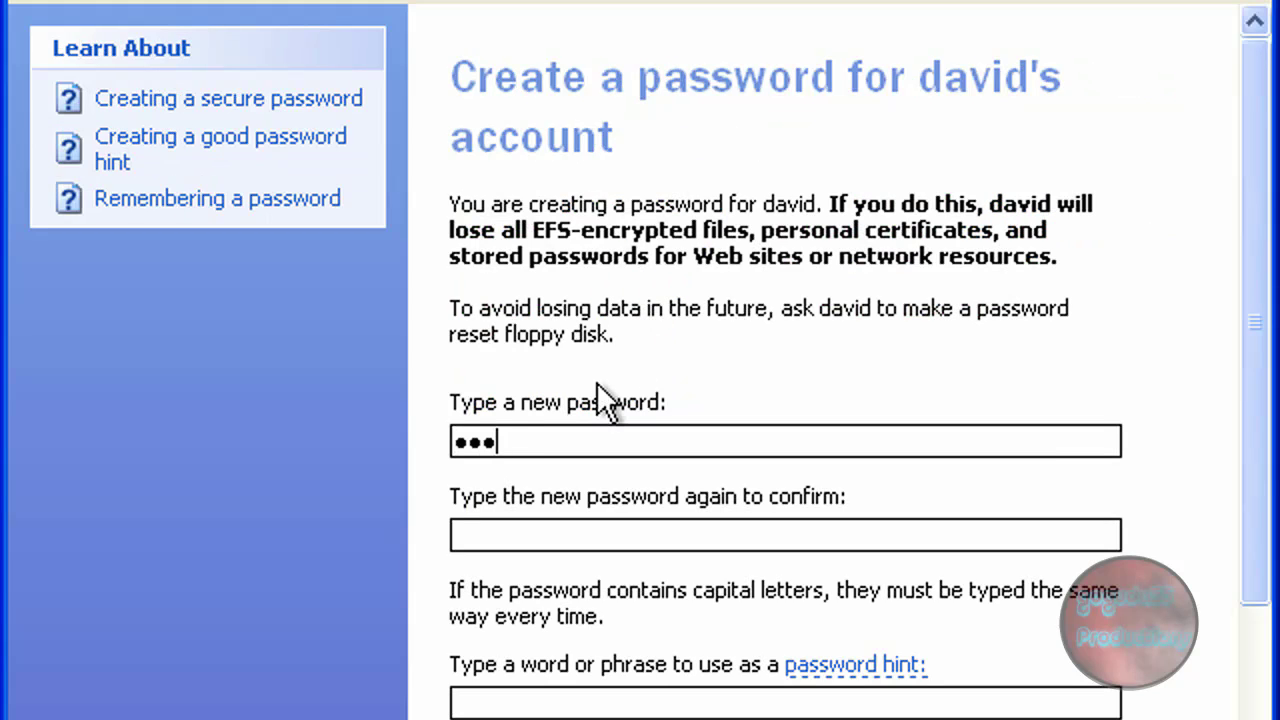
type("1")
key("Tab")
type("pass1")
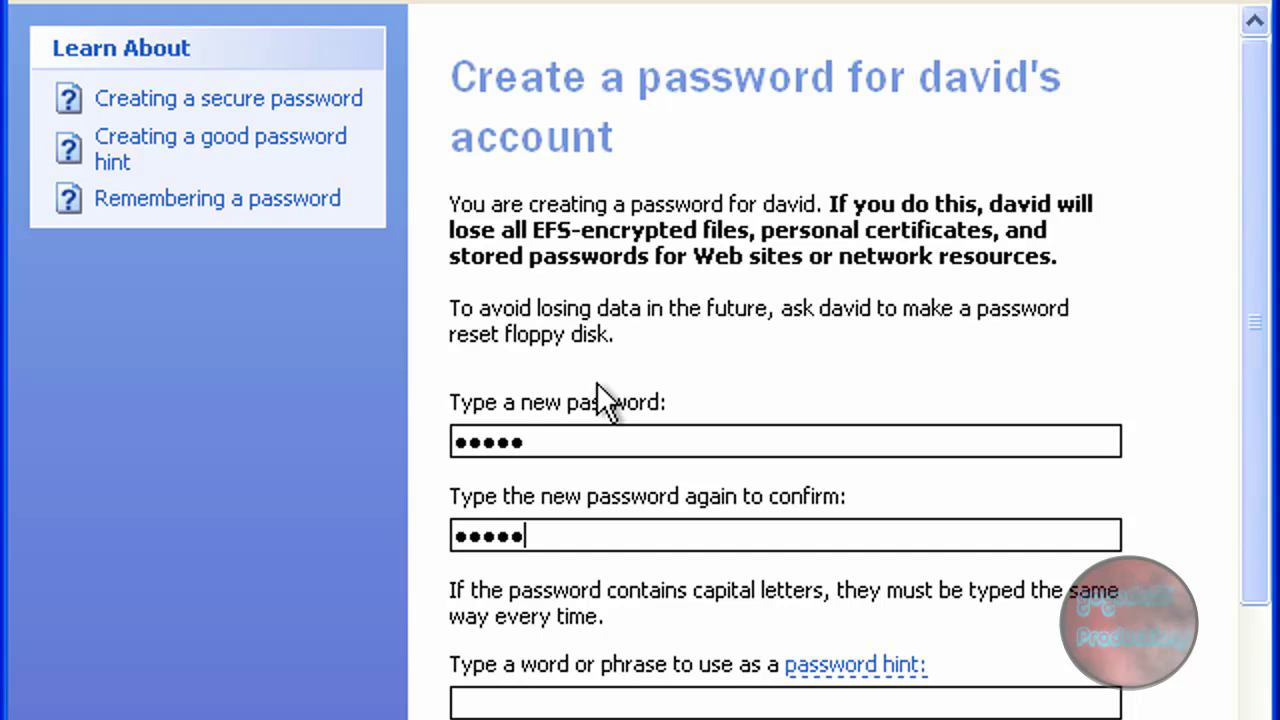
scroll(703, 569, "down", 3)
Step: Save david's new password, then change his account picture to the chess pieces image
left_click(933, 700)
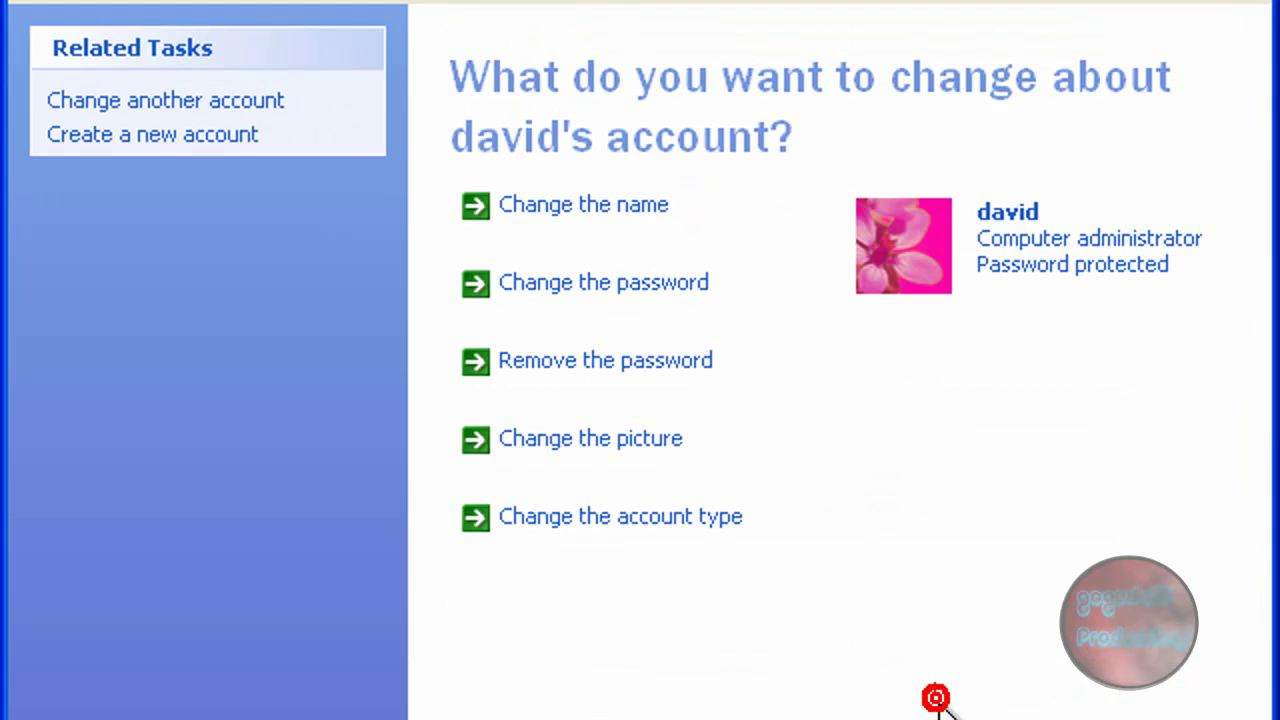
left_click(563, 442)
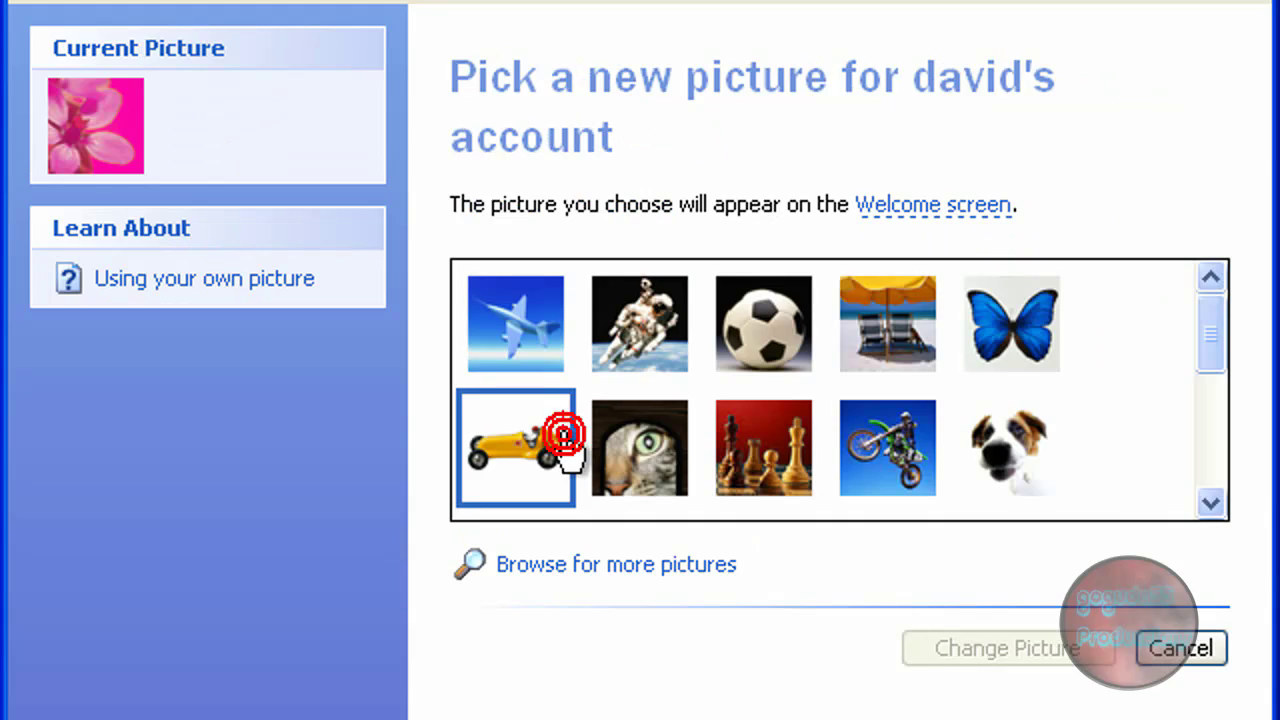
left_click(640, 350)
left_click(529, 443)
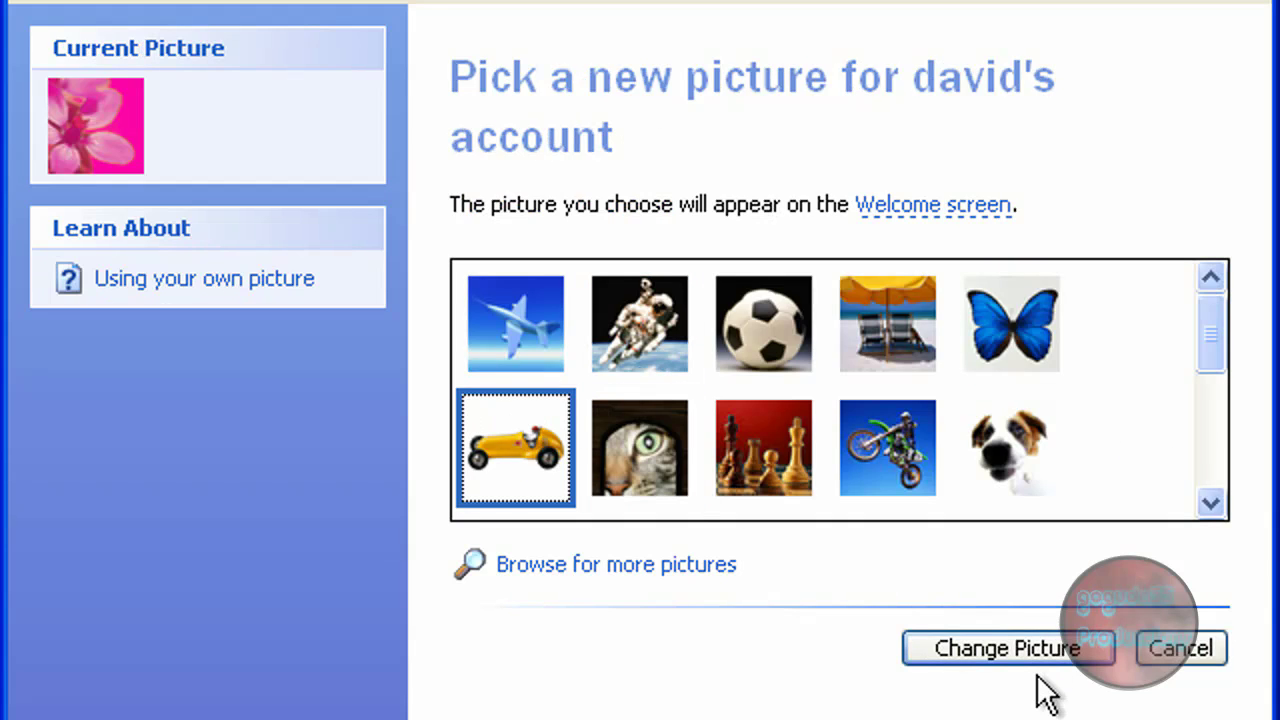
left_click(795, 440)
left_click(1040, 655)
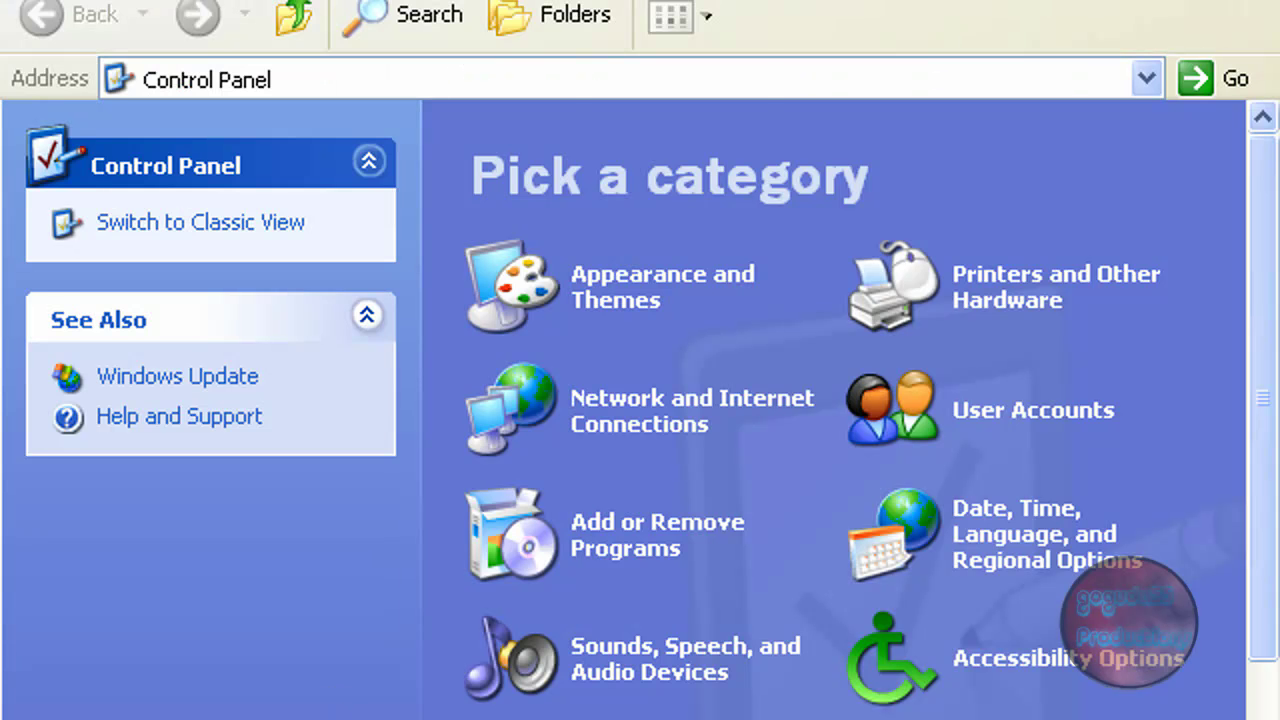
Step: Log off the current Windows user from the Start menu
key("super")
left_click(420, 712)
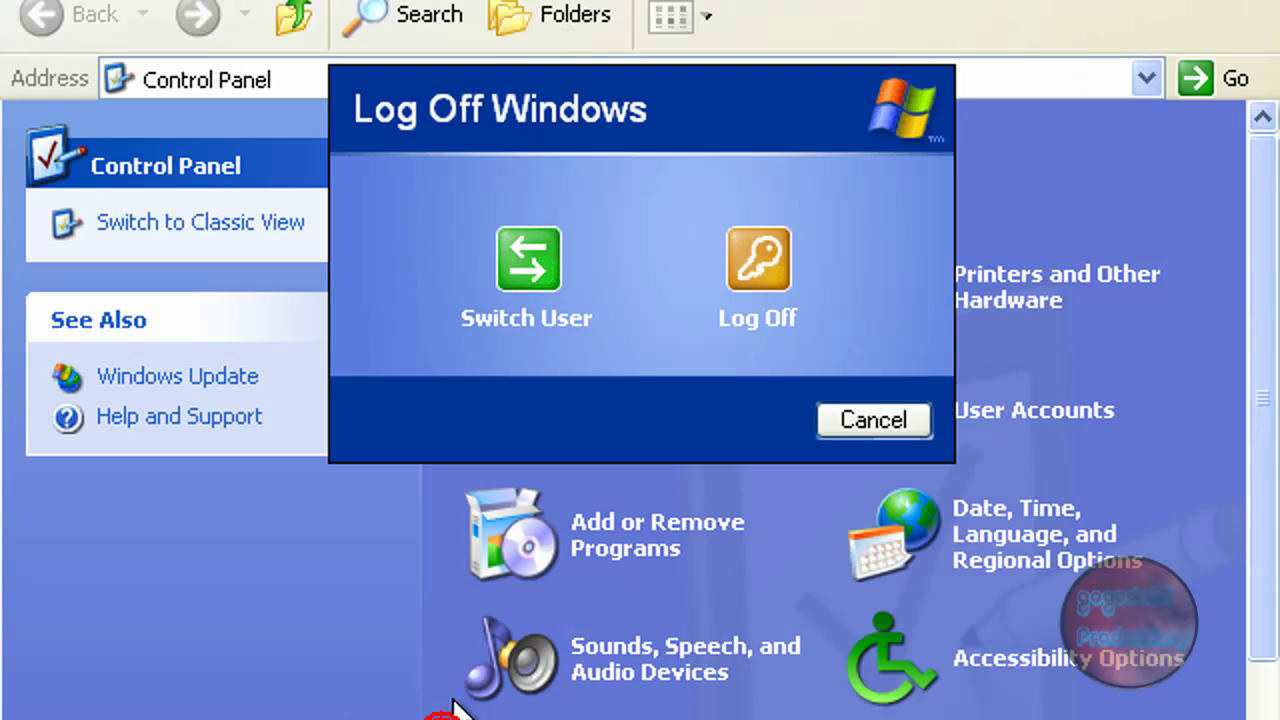
left_click(765, 275)
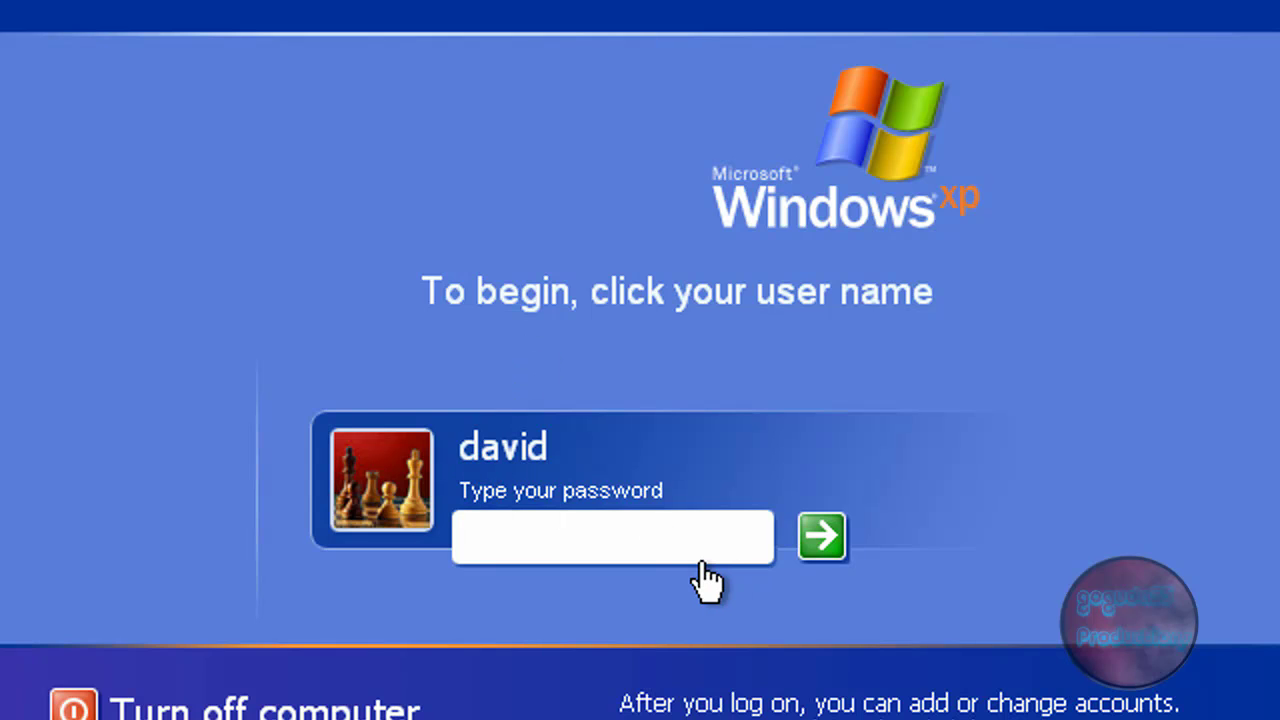
Step: Send Ctrl-Alt-Del from the Machine menu, cancel the classic logon, then select david and type his password
left_click(80, 4)
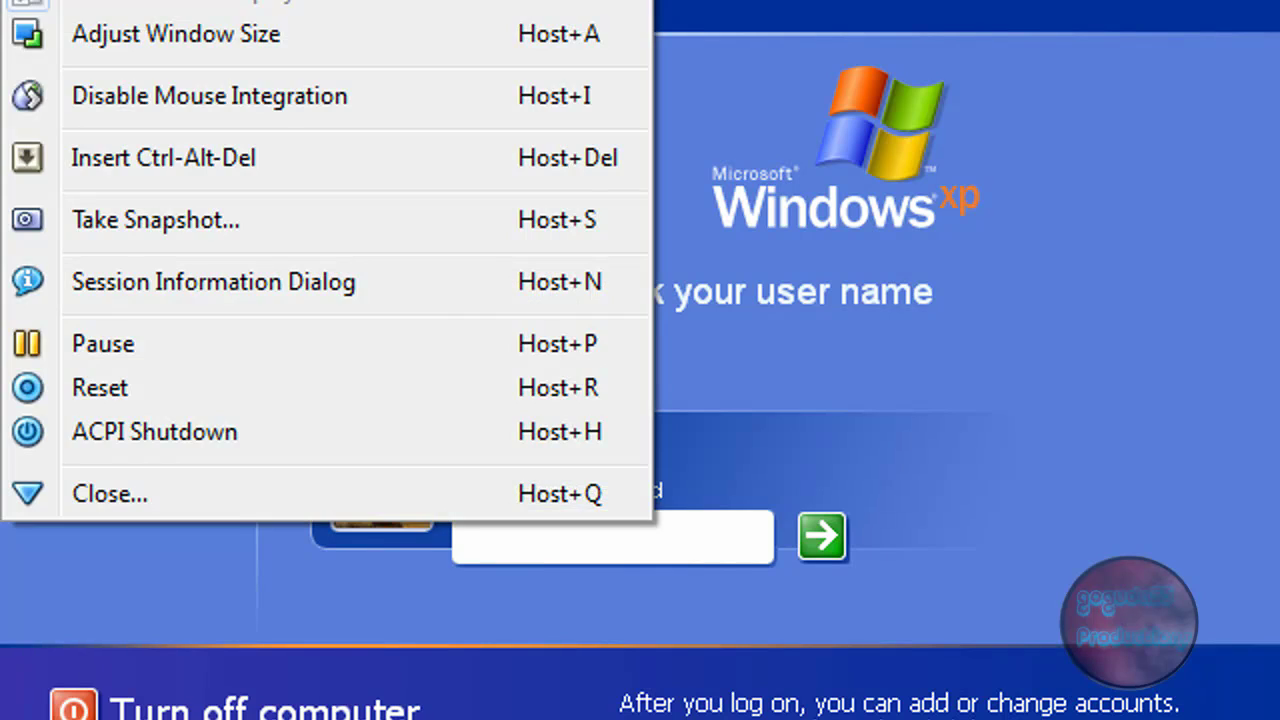
left_click(94, 149)
left_click(80, 4)
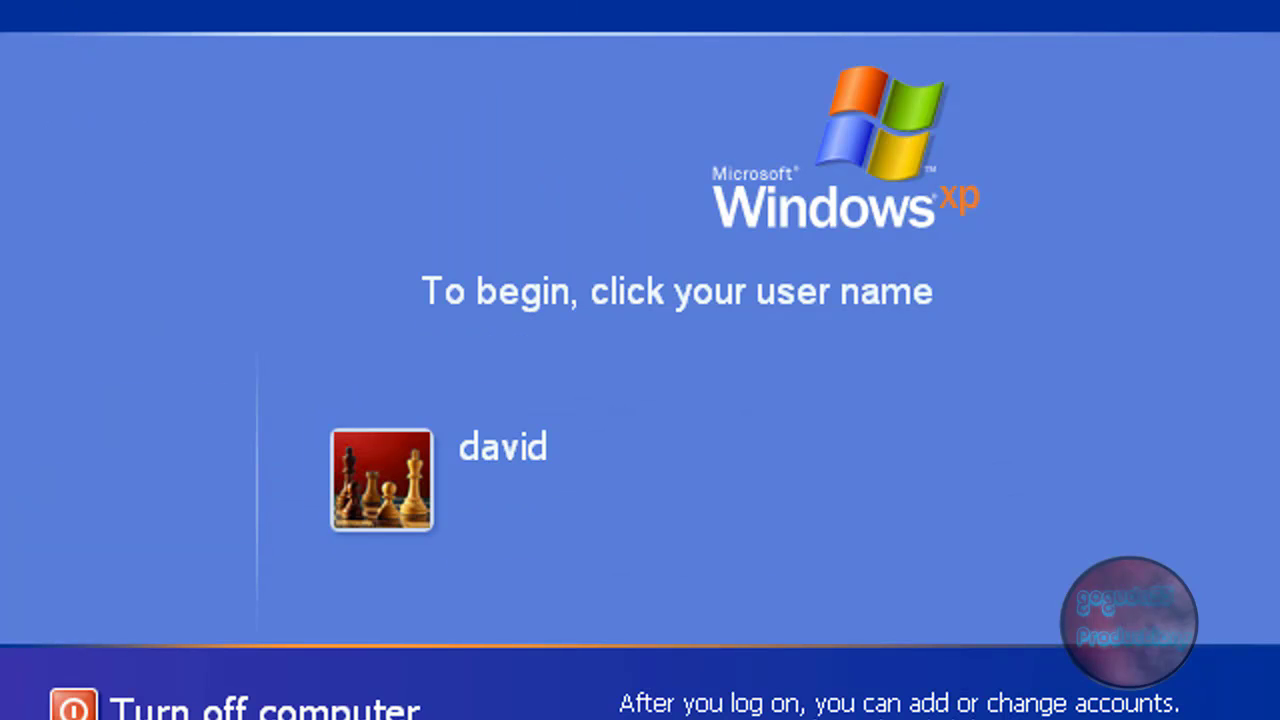
left_click(77, 157)
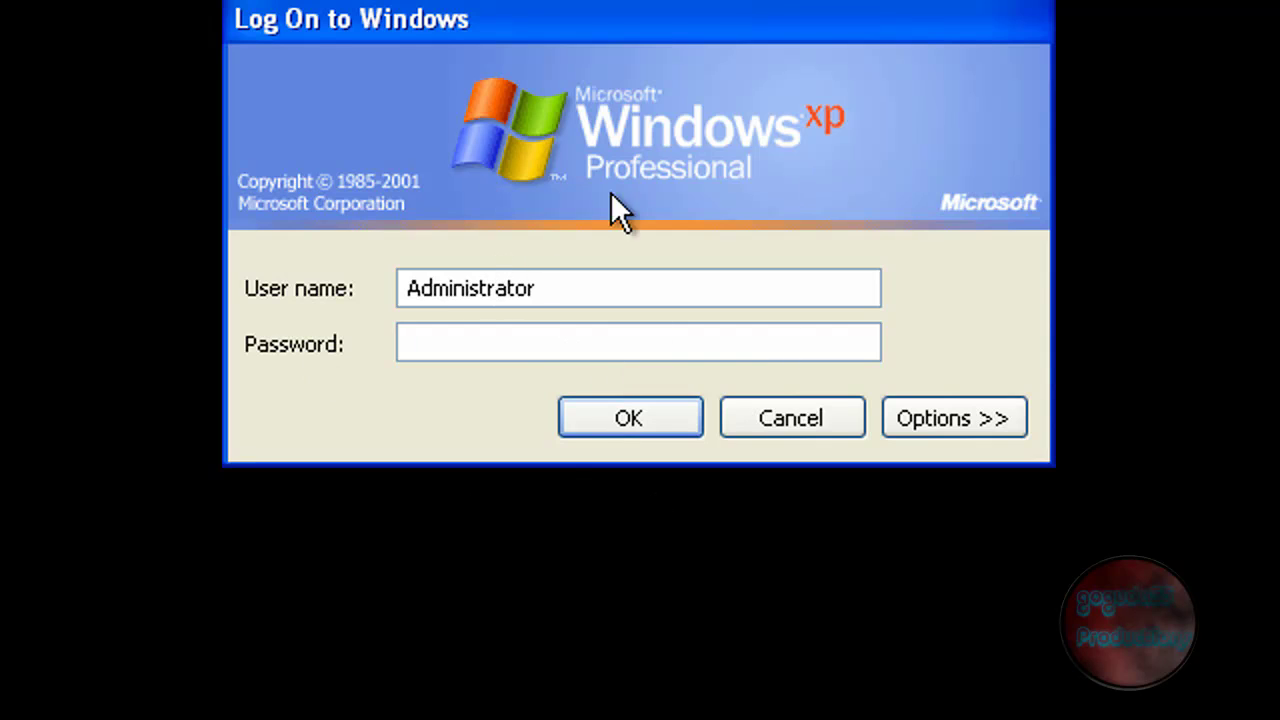
left_click(805, 410)
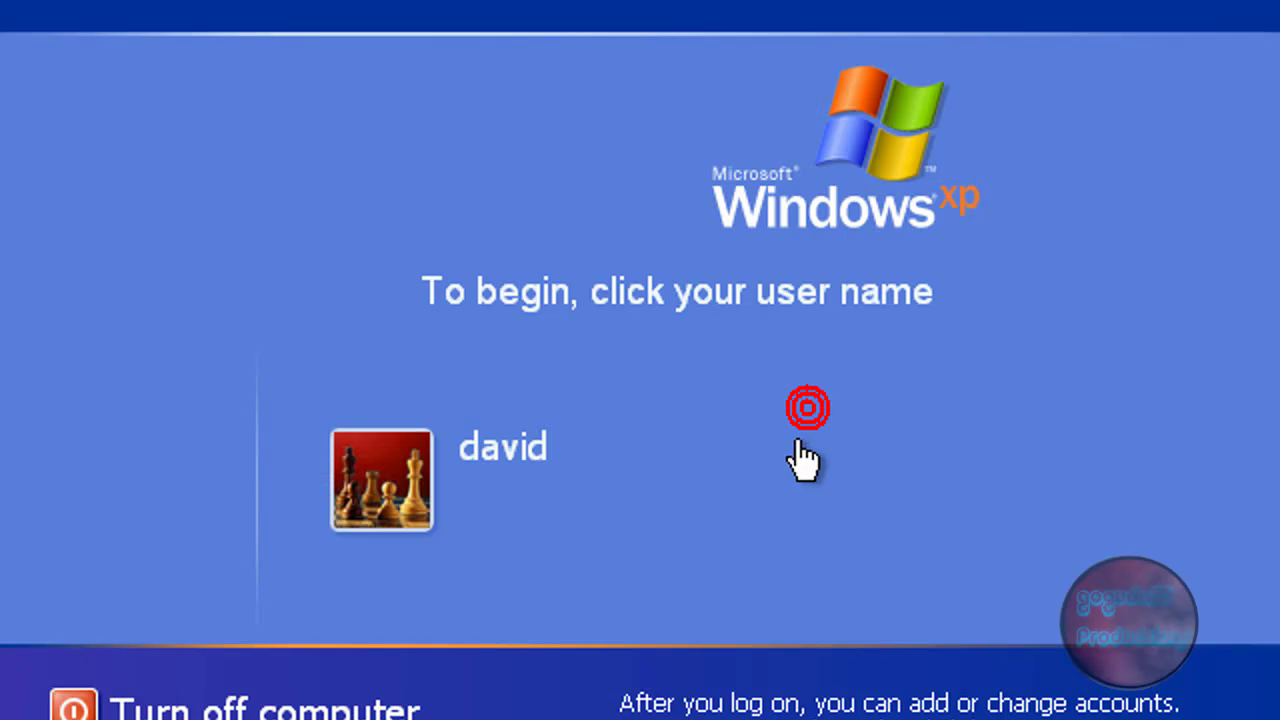
left_click(346, 491)
type("•••••")
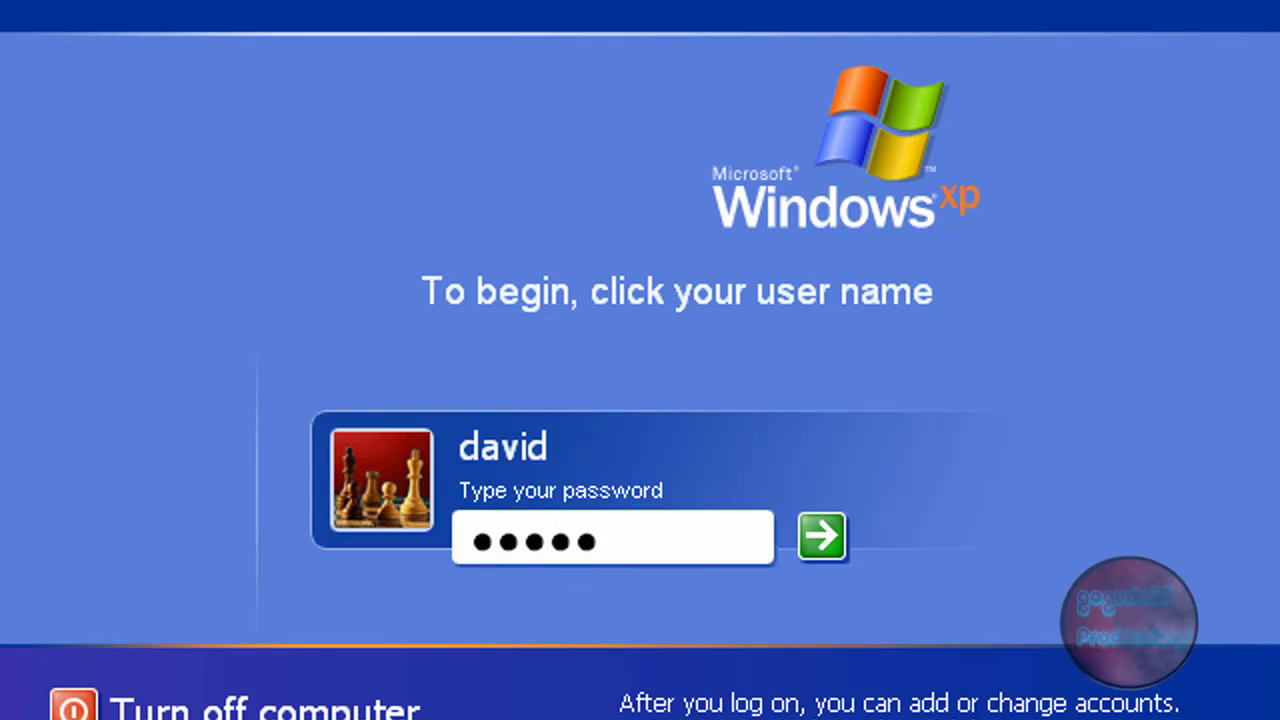
Step: Submit david's password to reach the desktop and close the Display Settings balloon
key("Return")
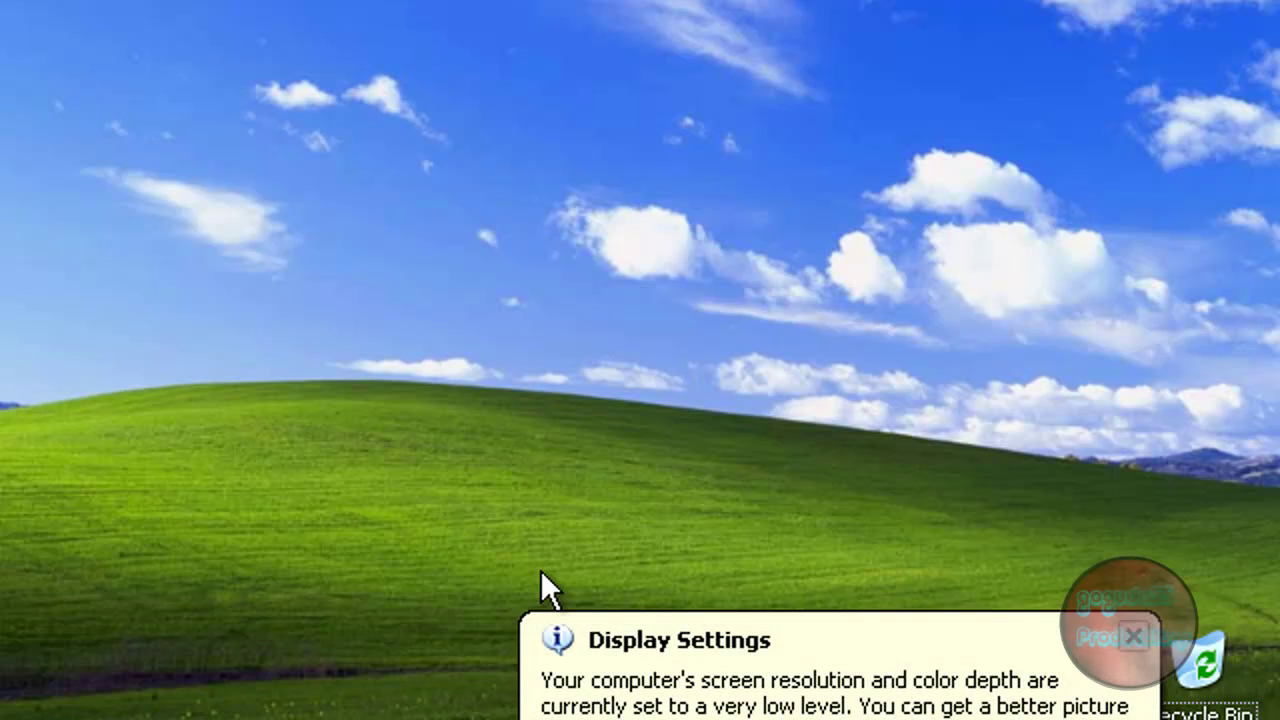
left_click(1137, 638)
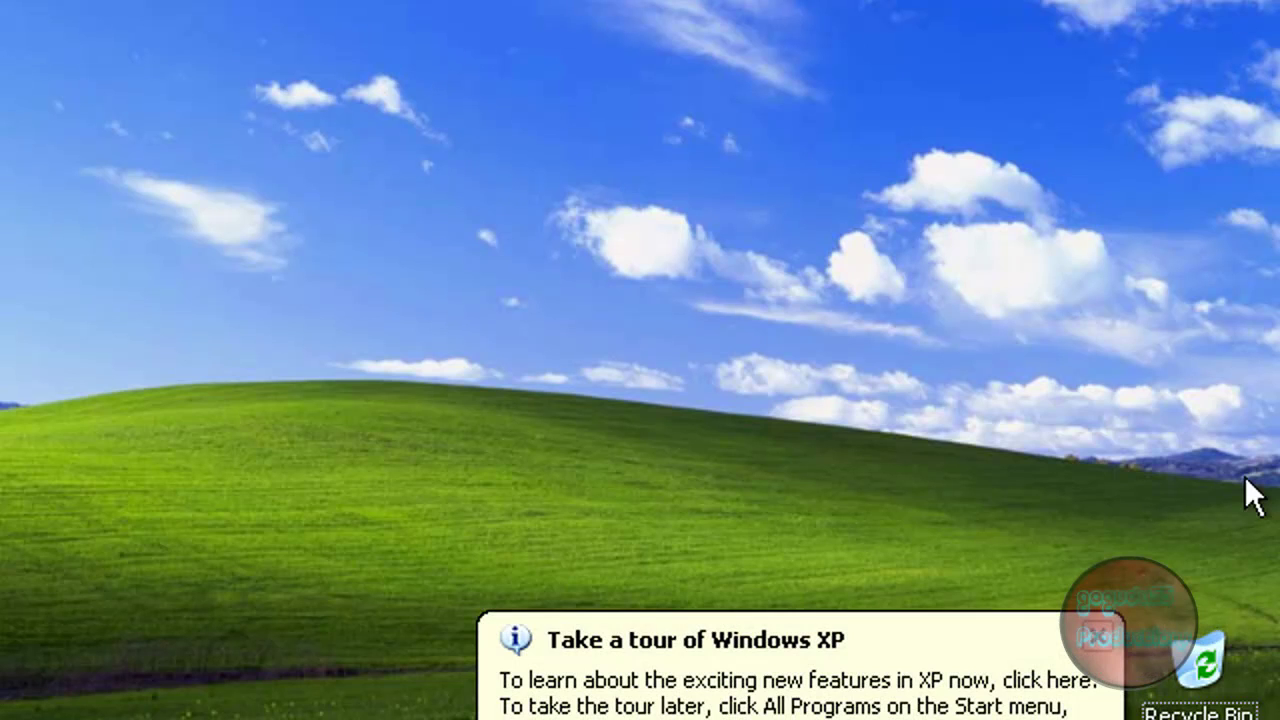